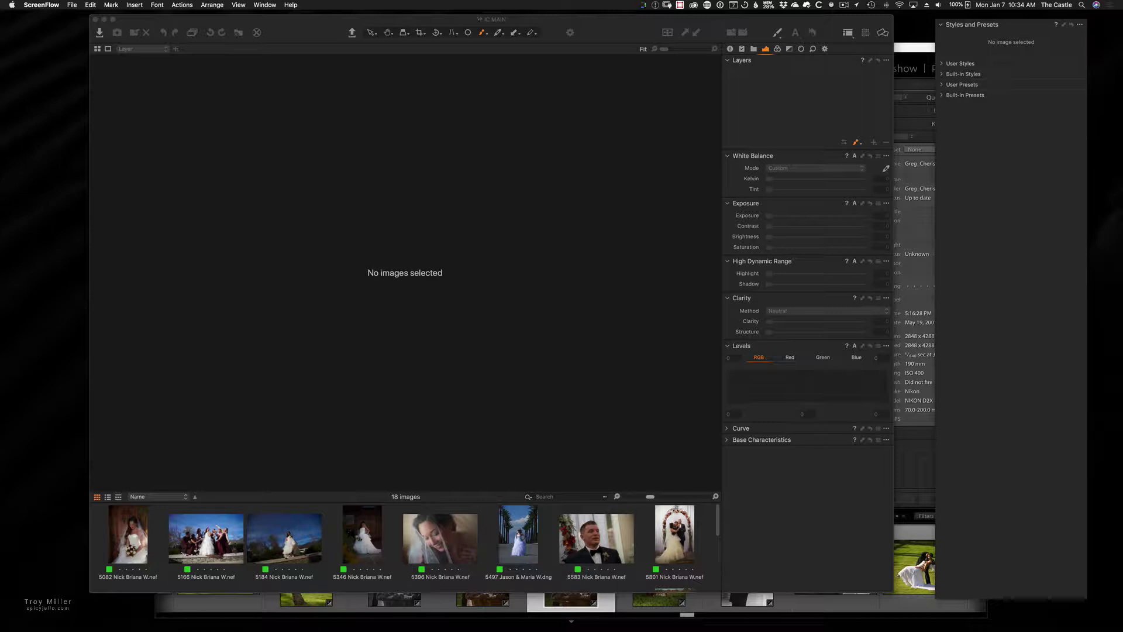
Step: Bring Capture One 12 to the front and shift its window slightly left
click(811, 542)
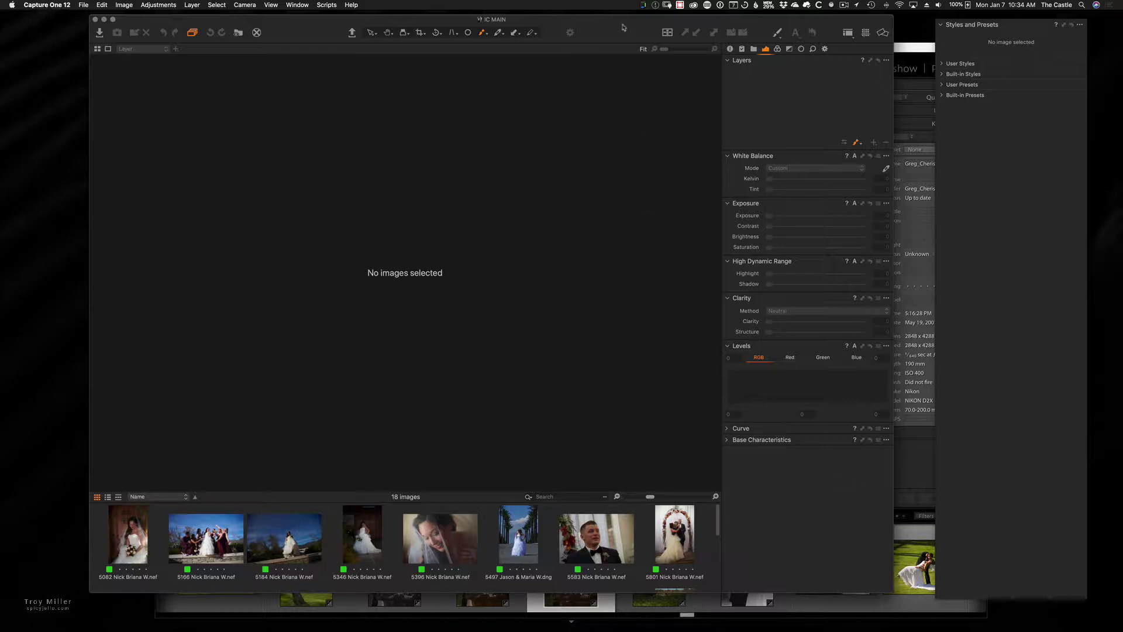
drag(625, 27, 615, 27)
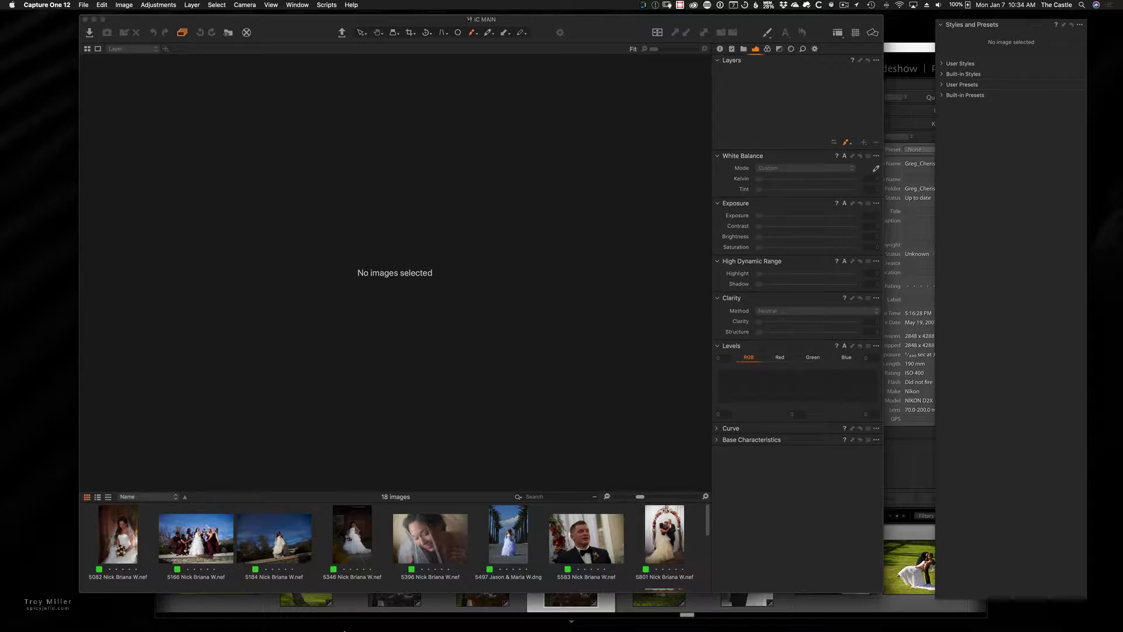
Step: Hide the viewer so all 18 wedding thumbnails fill the browser grid, selecting a few images
click(508, 534)
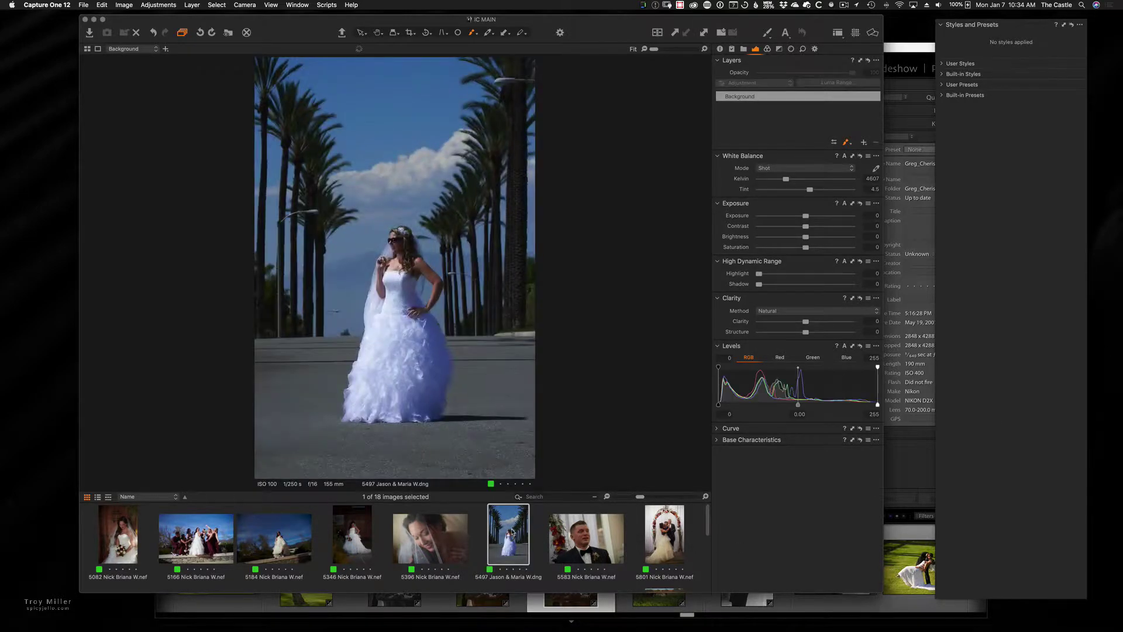
key(super+alt+v)
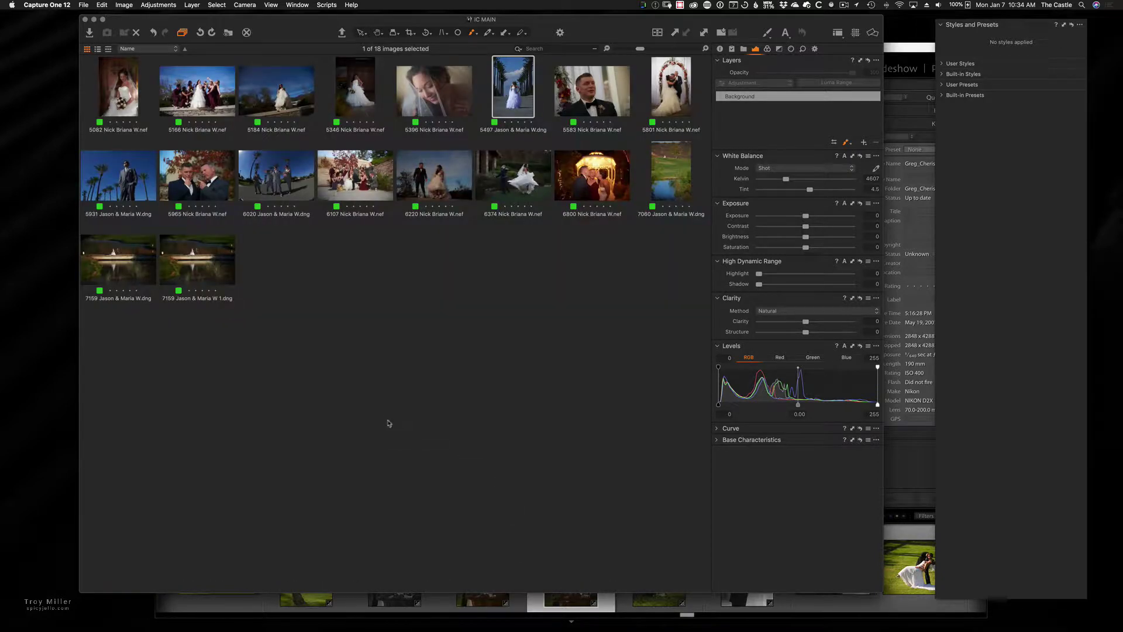
click(218, 278)
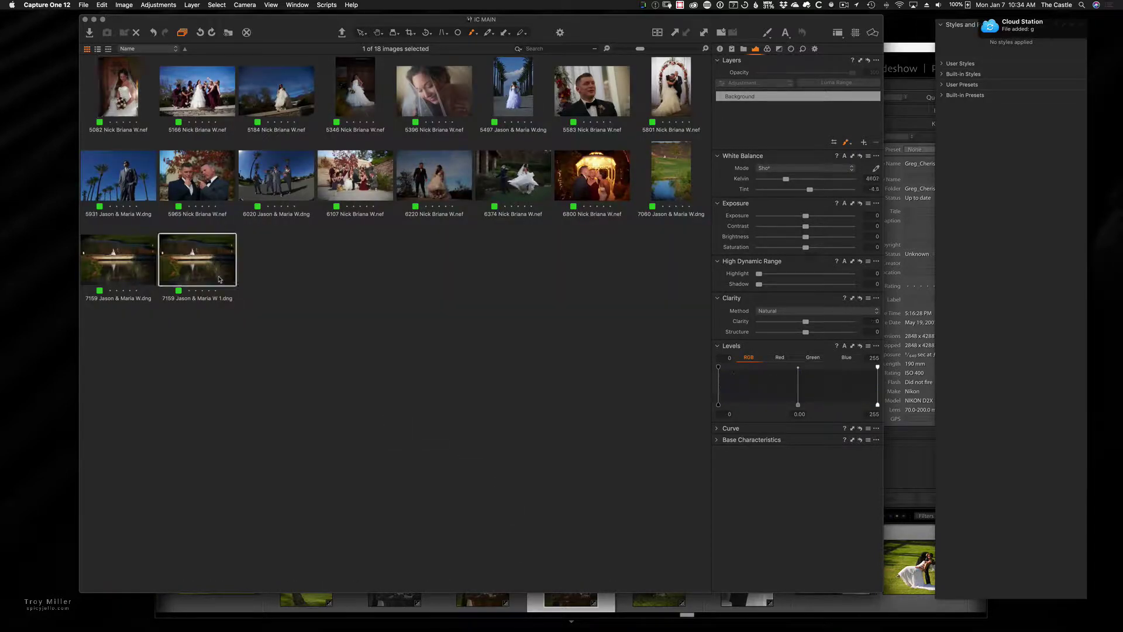
click(209, 99)
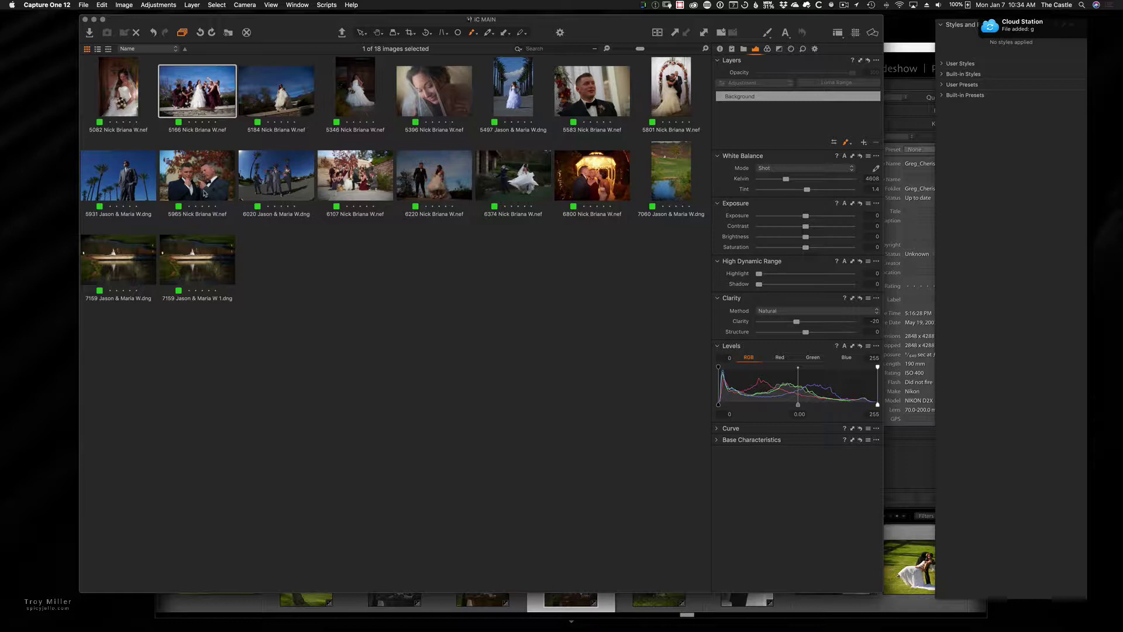
click(204, 193)
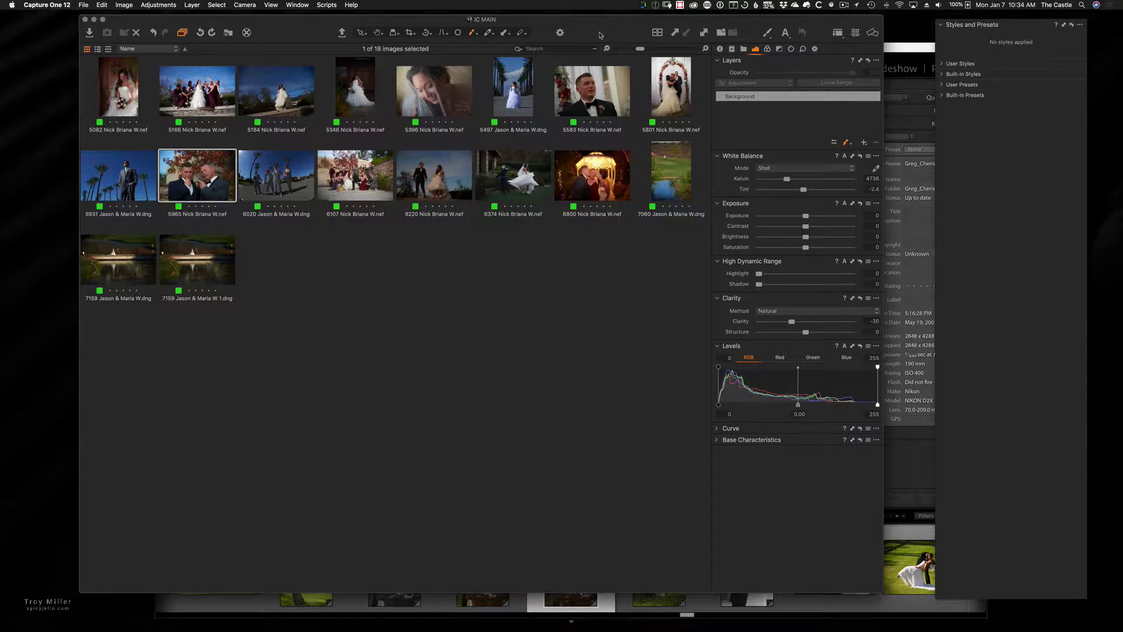
drag(619, 18, 580, 20)
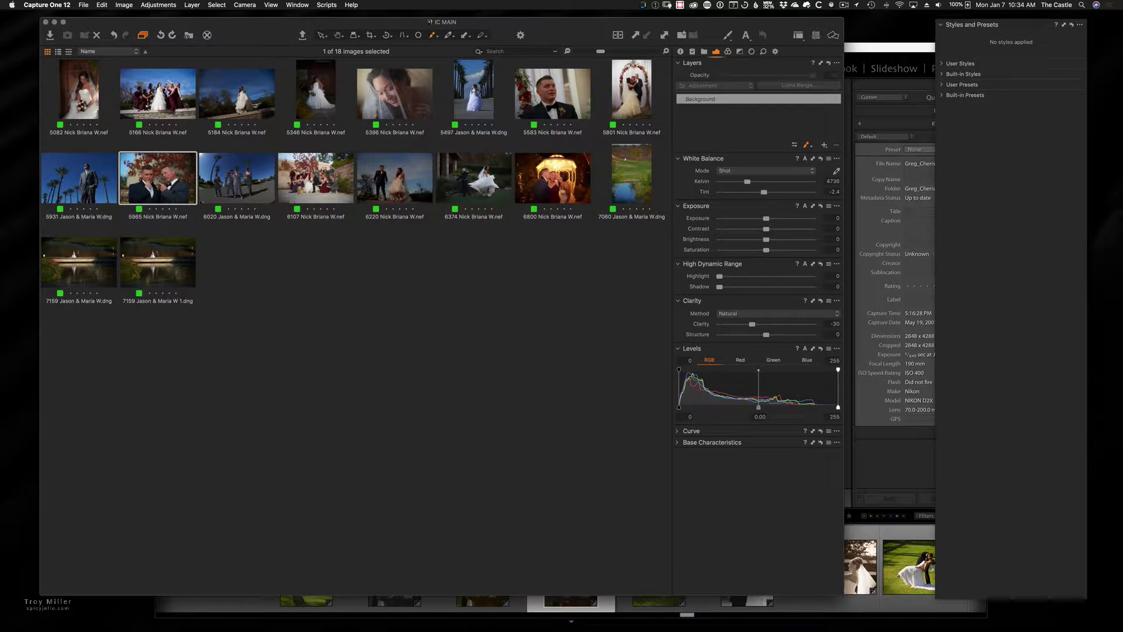
Step: Reposition the 2019 C1 Edited for LR desktop folder, then return to Capture One
drag(881, 44, 922, 61)
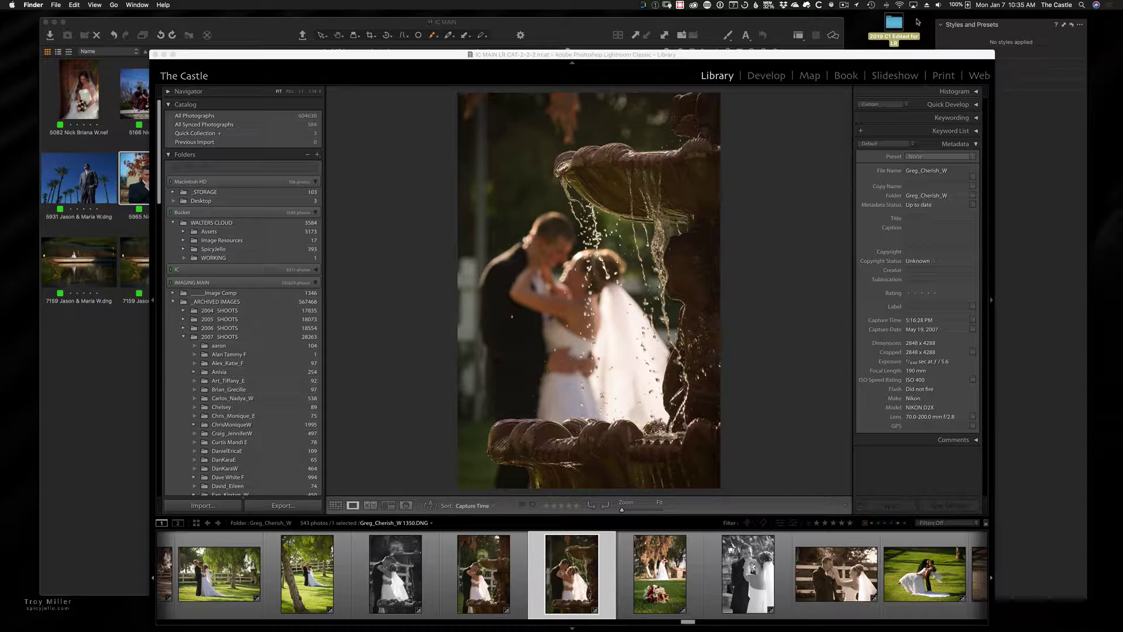
key(super+Tab)
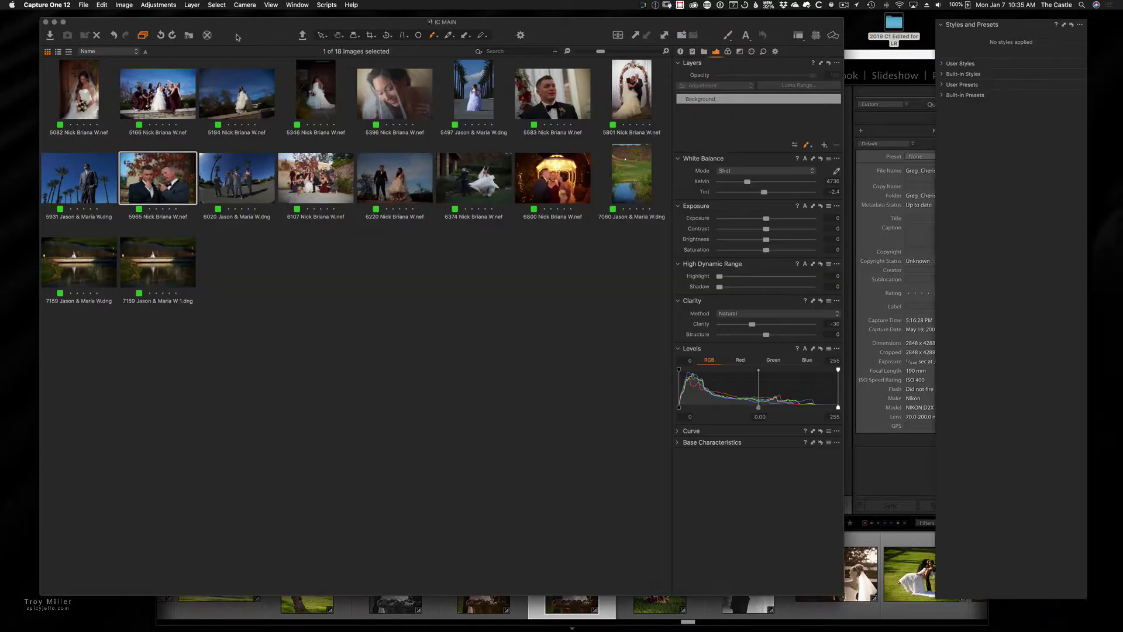
Step: Select the first-row images 5082 through 5801 and set LR OUTPUT - PSD to 16-bit PSD
click(76, 101)
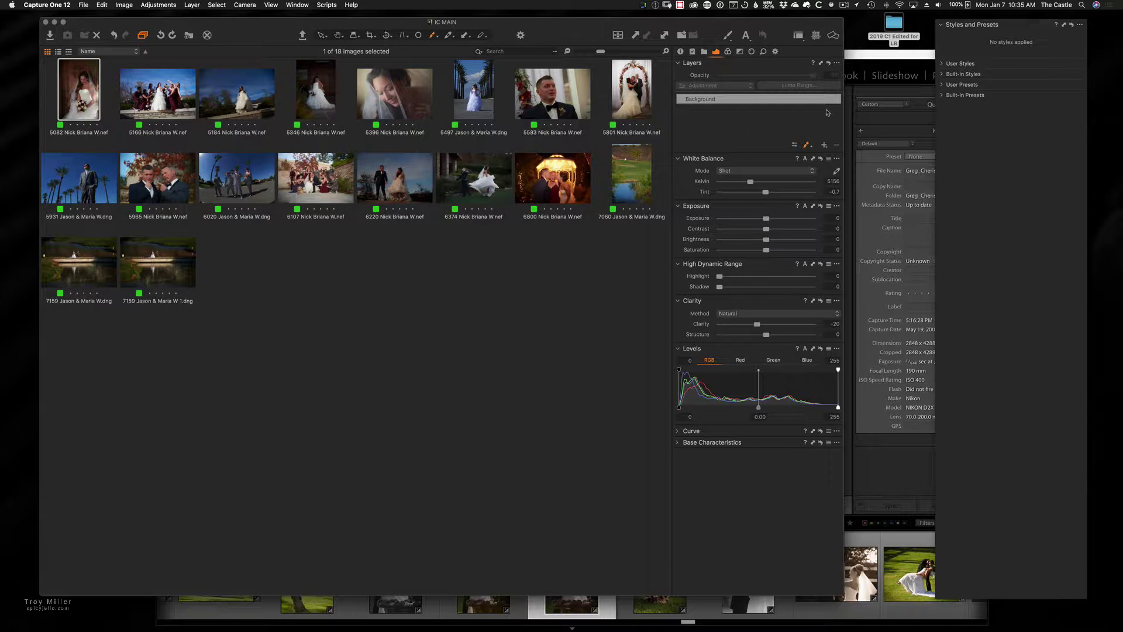
shift+click(636, 97)
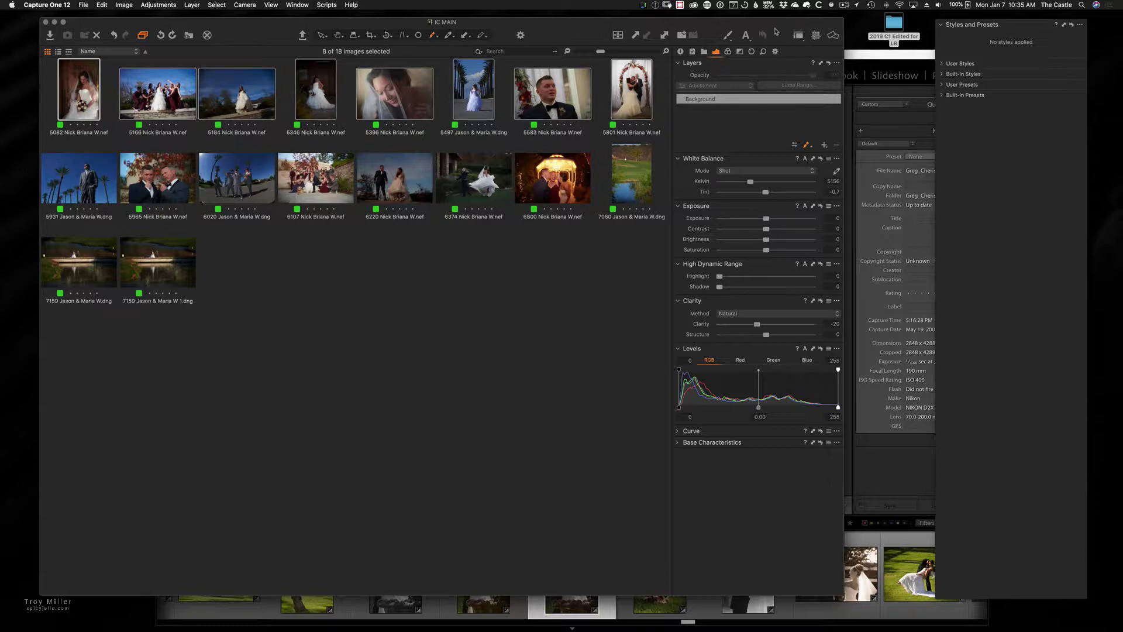
click(776, 52)
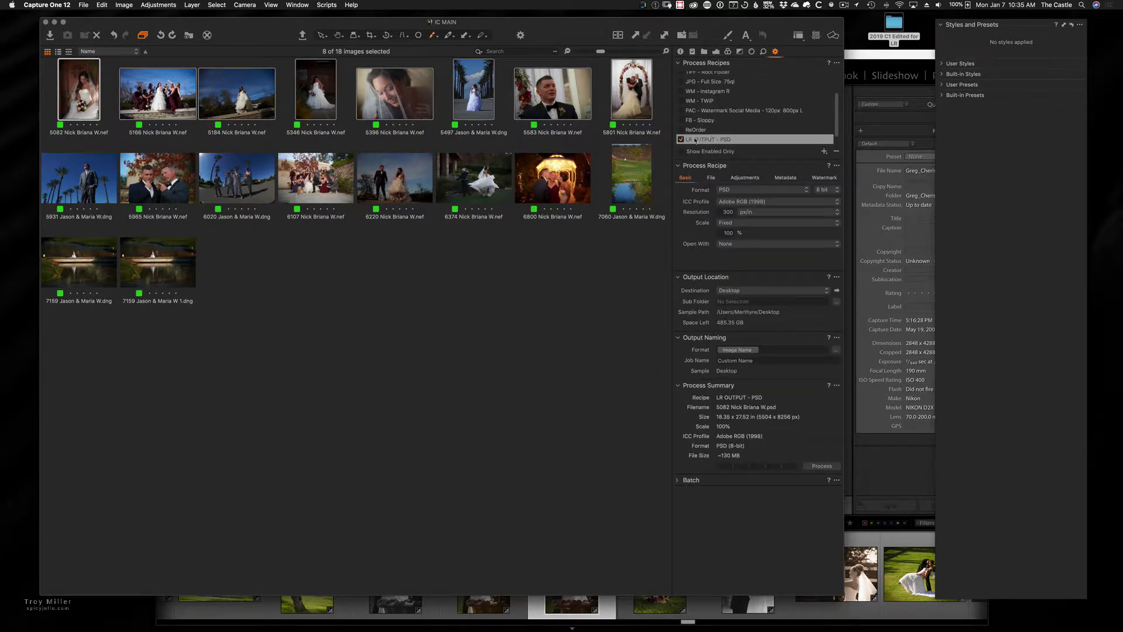
mouse_move(710, 139)
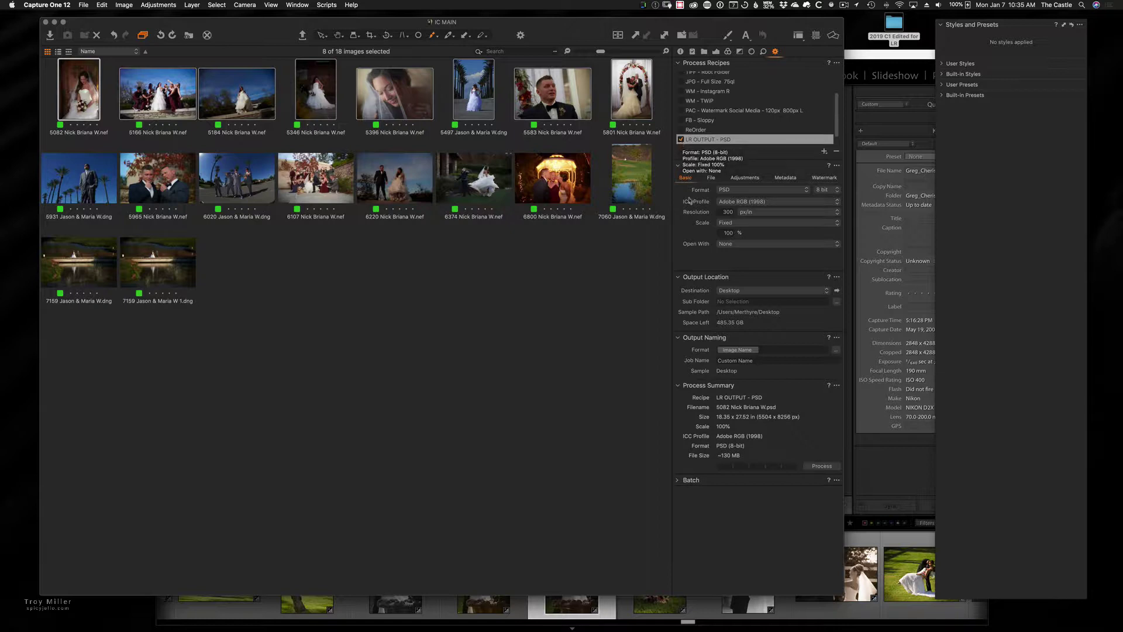
click(744, 194)
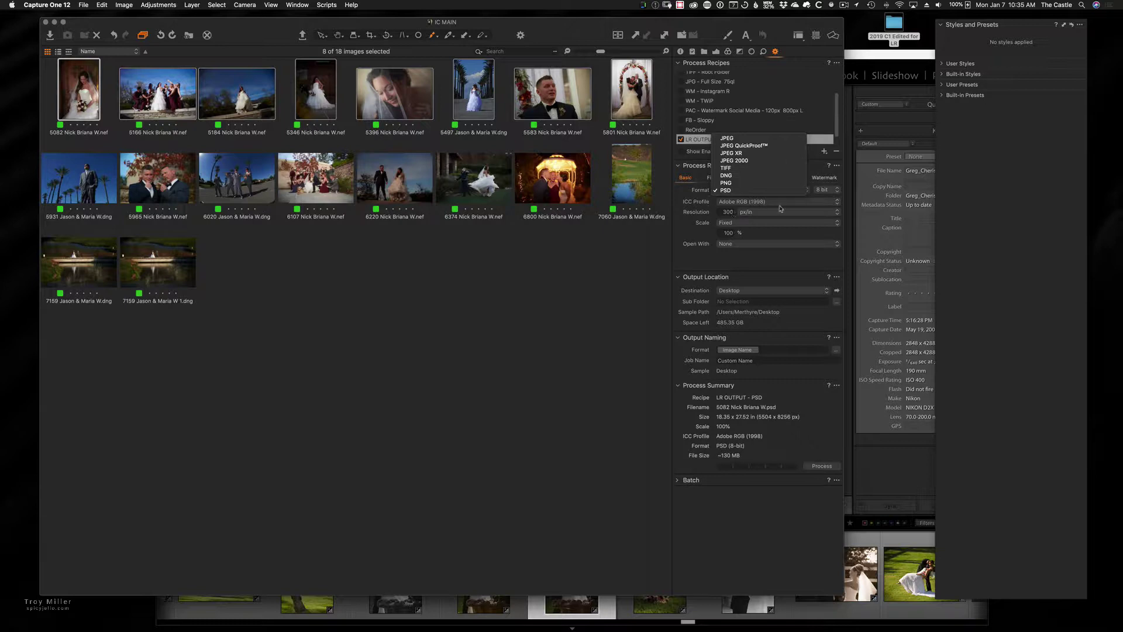
click(738, 193)
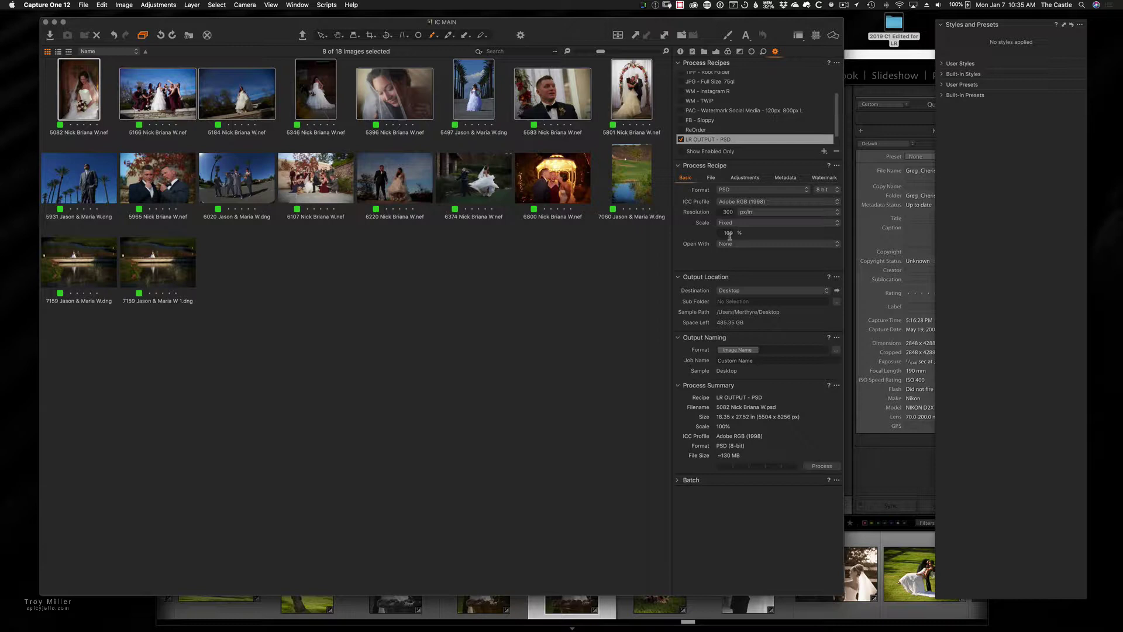
click(839, 193)
click(828, 200)
click(712, 179)
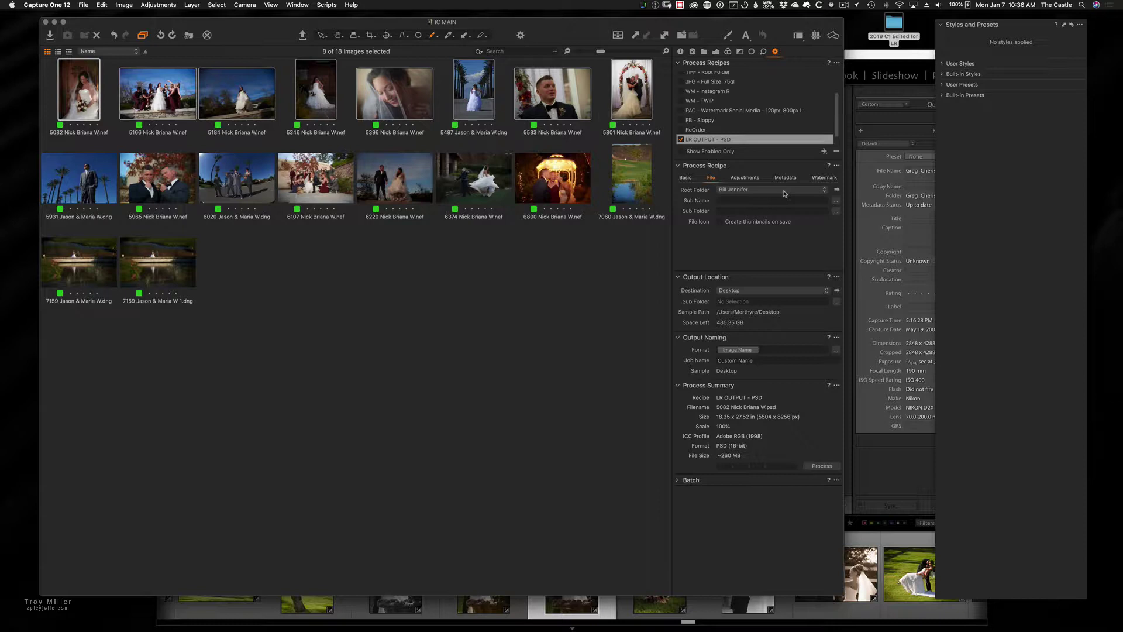
Step: Set the recipe root folder to a new client-named C1 folder inside Desktop/2019 C1 Edited for LR
click(823, 191)
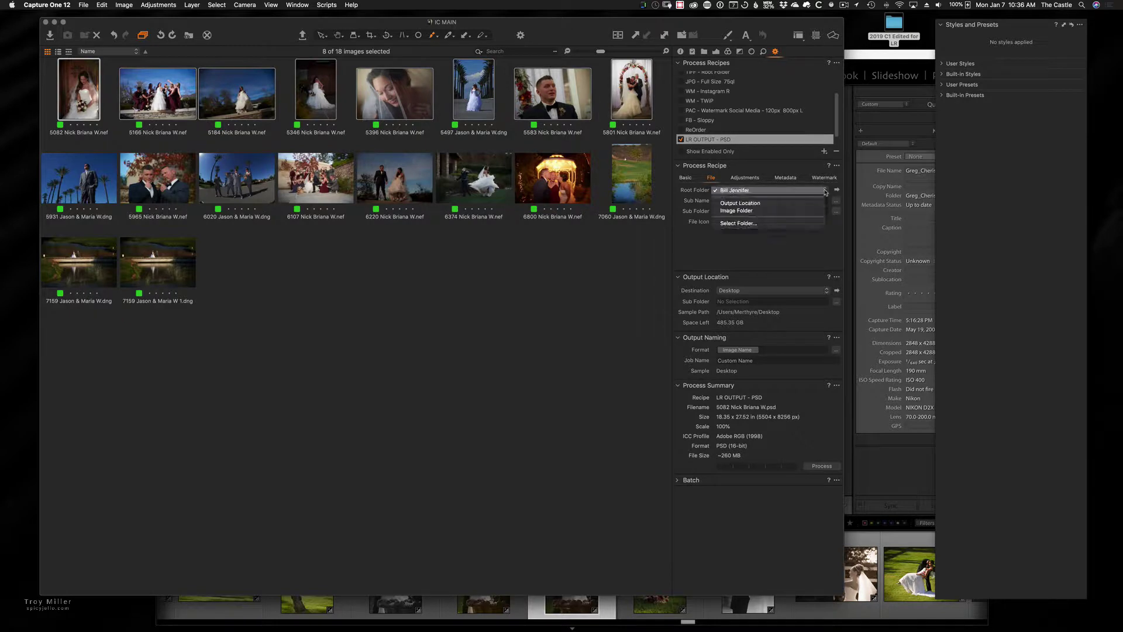
click(730, 223)
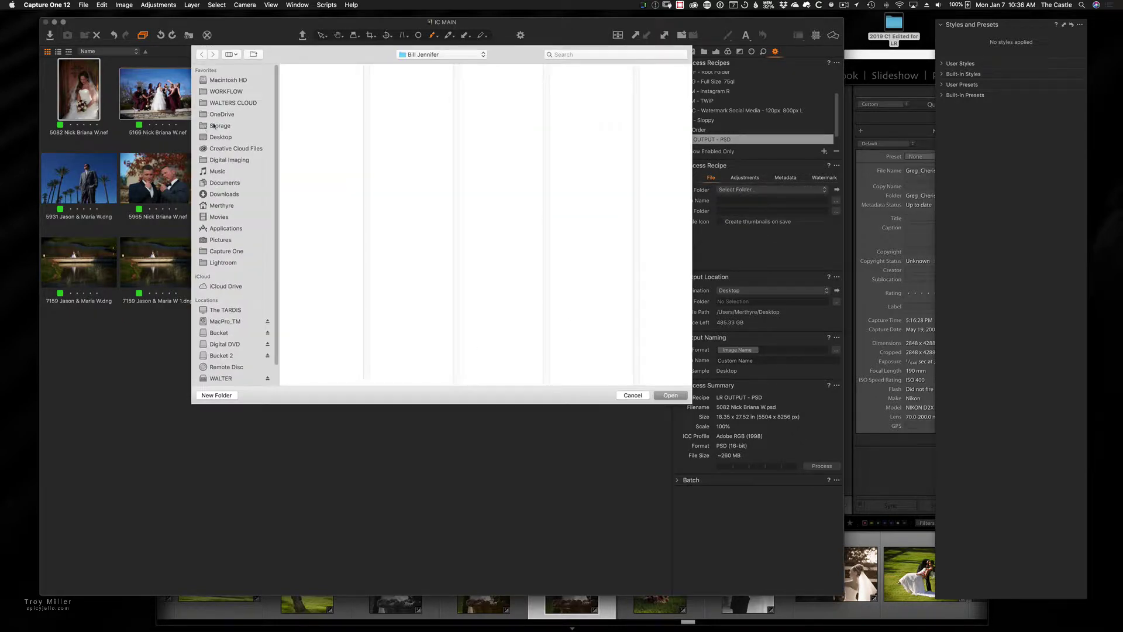
click(225, 138)
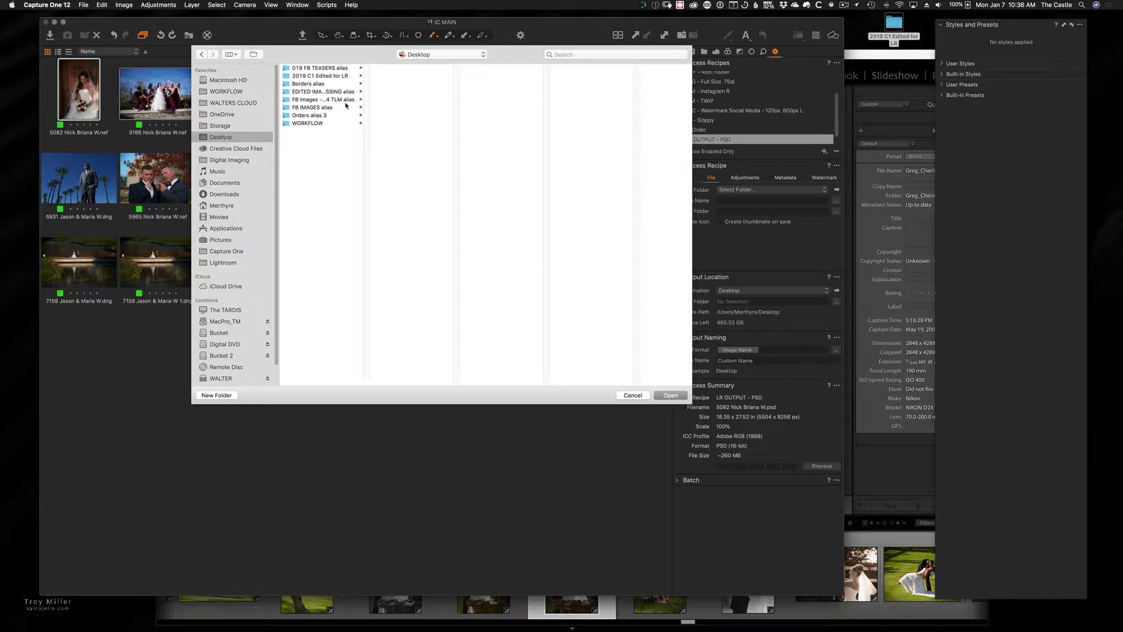
click(320, 77)
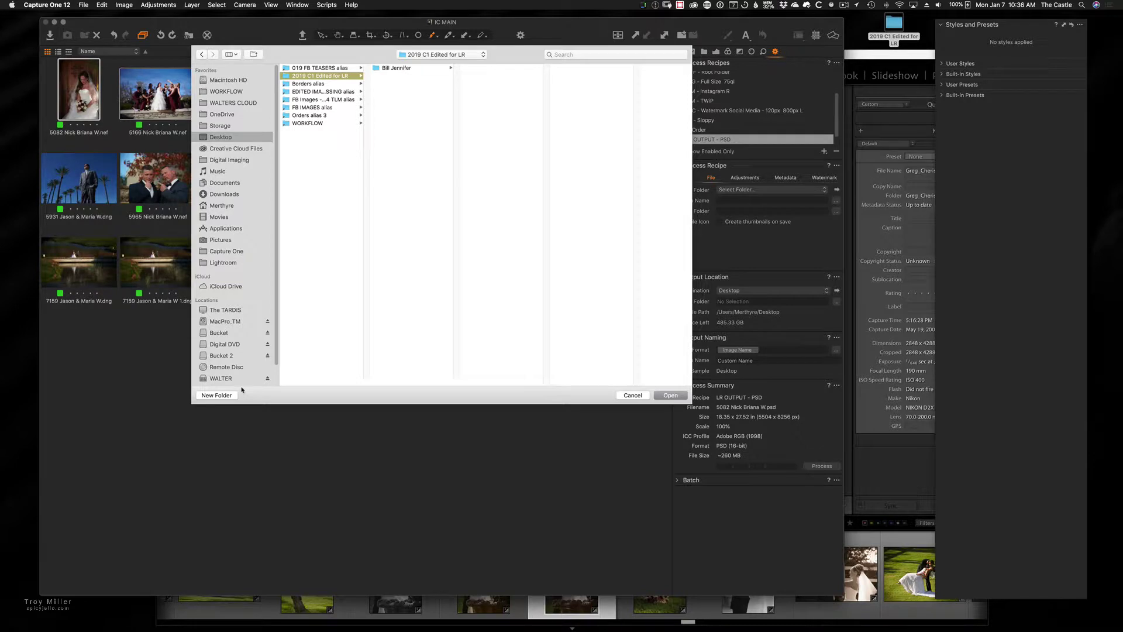
click(221, 395)
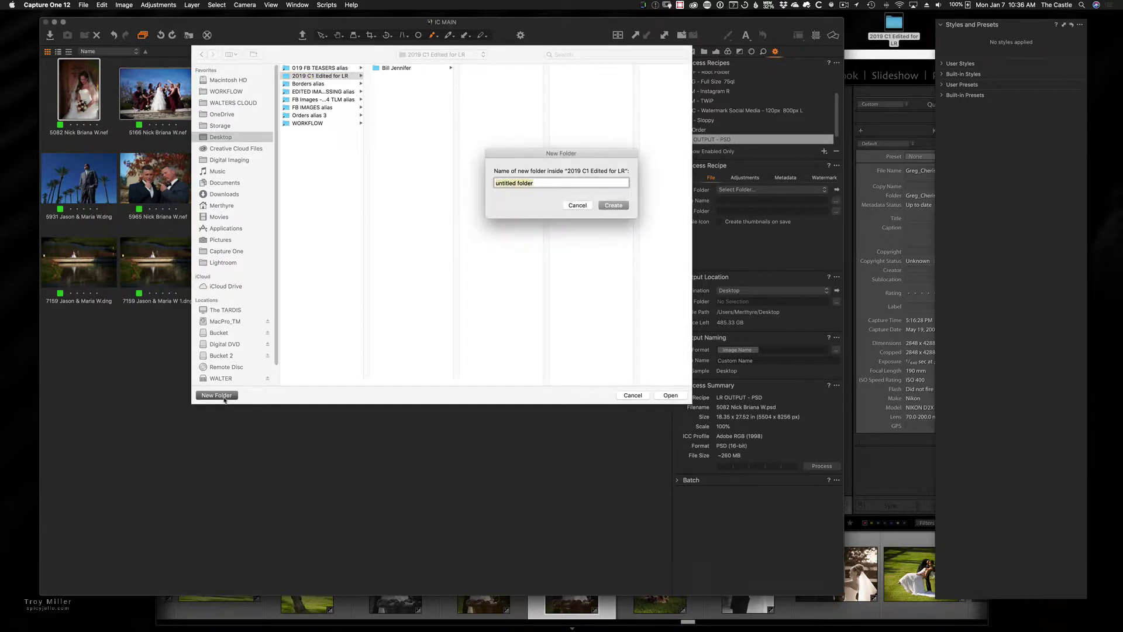
text(Nick Brianna W - C1)
click(614, 205)
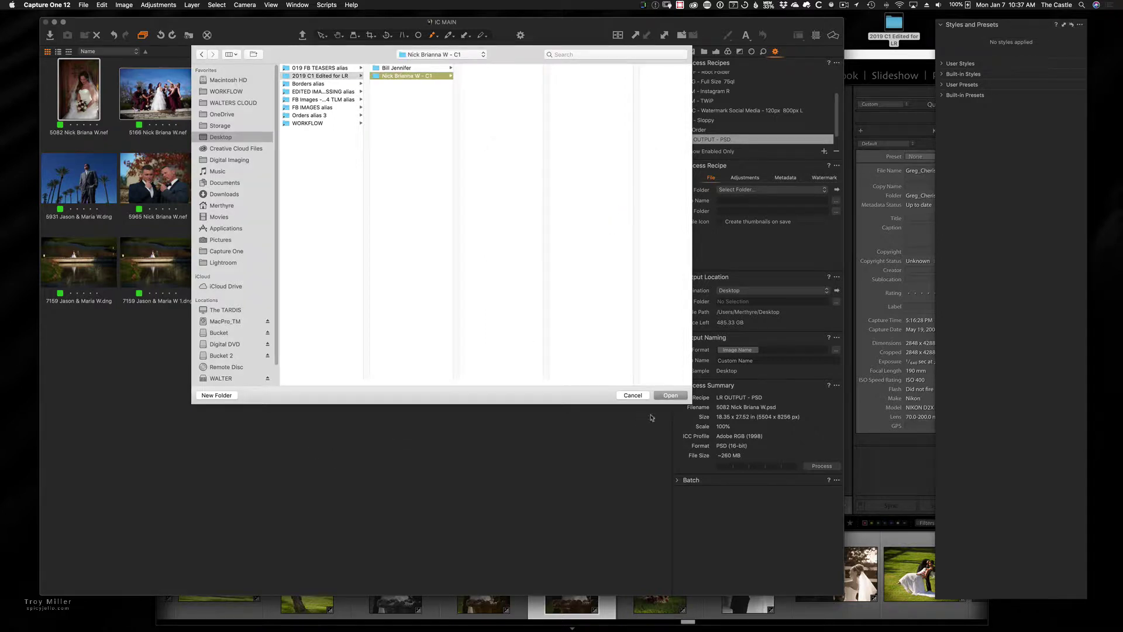
click(676, 395)
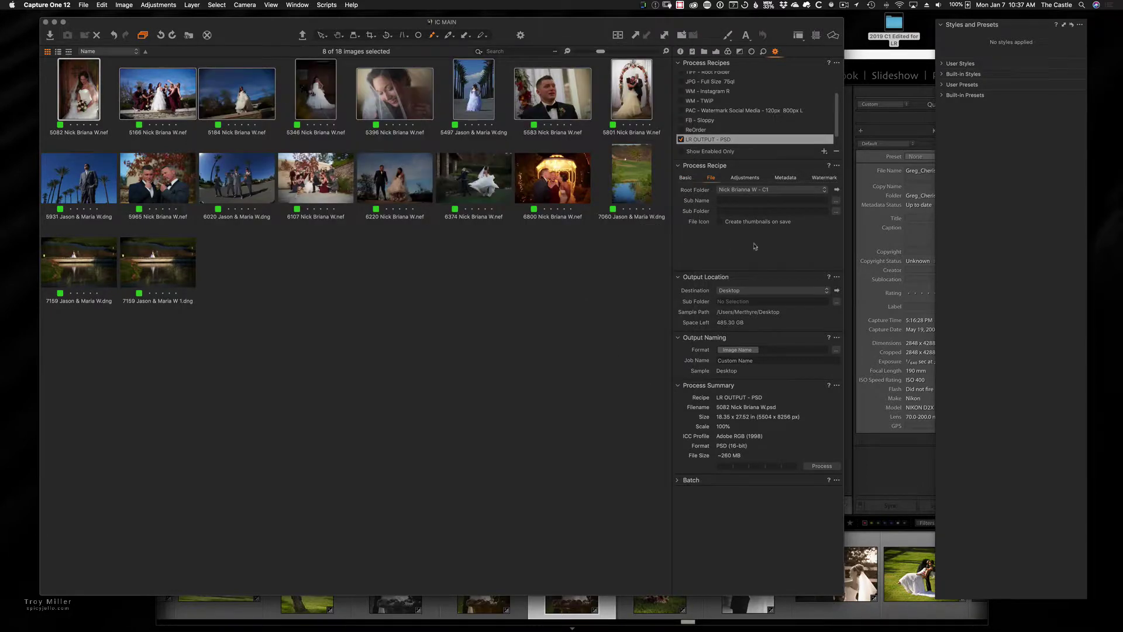
Step: Check the recipe's Adjustments, Metadata and Watermark settings: crop respected, no sharpening, no watermark
click(749, 179)
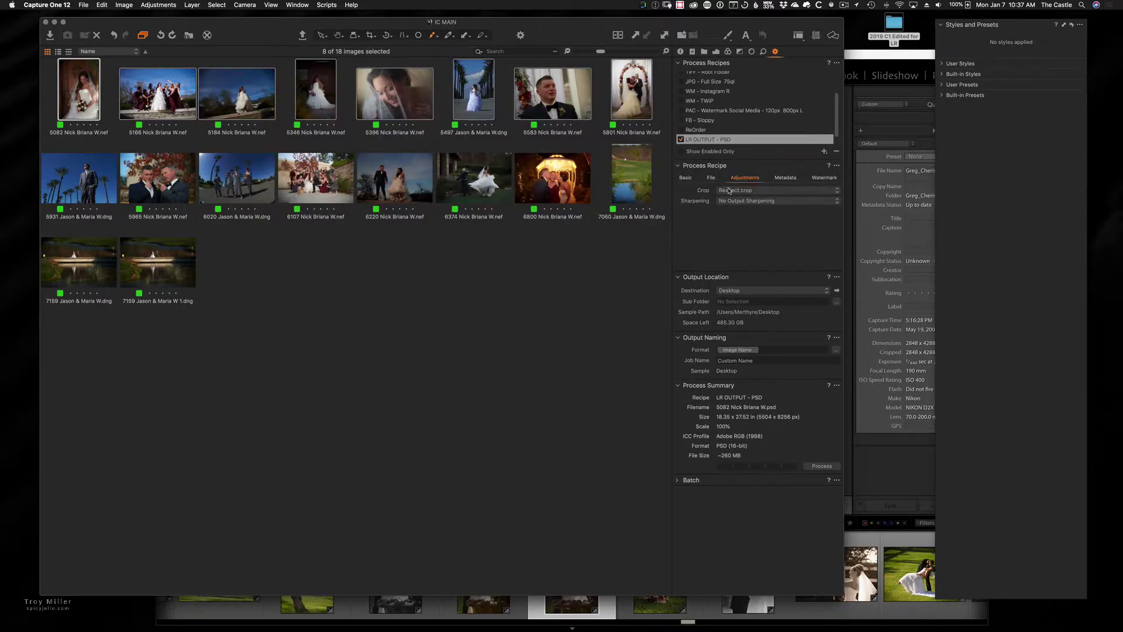
click(787, 178)
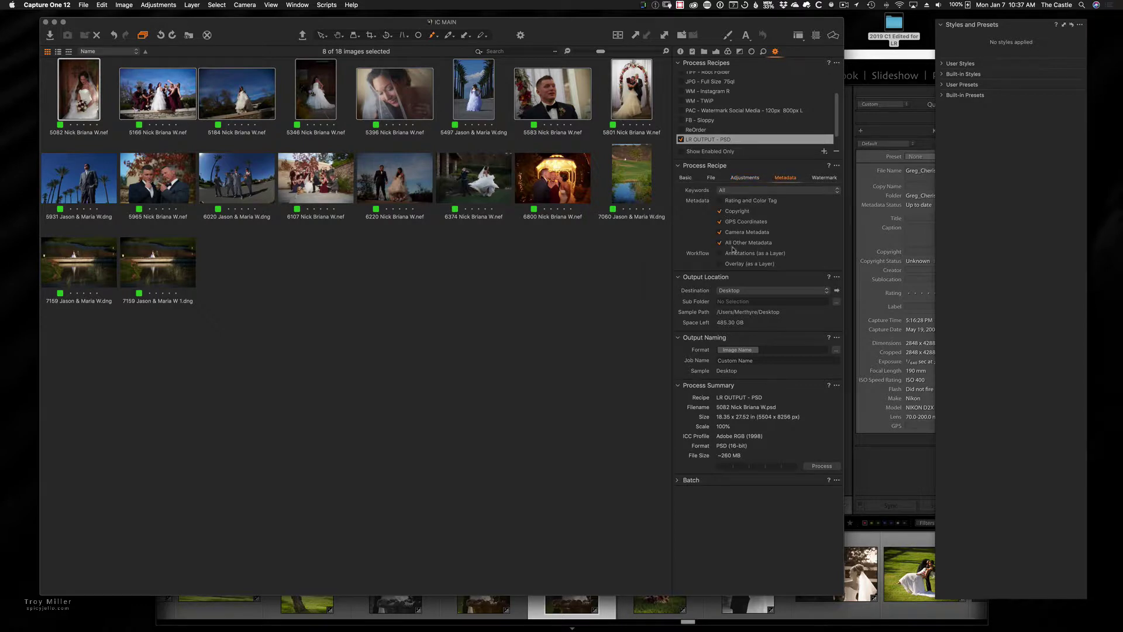
click(819, 179)
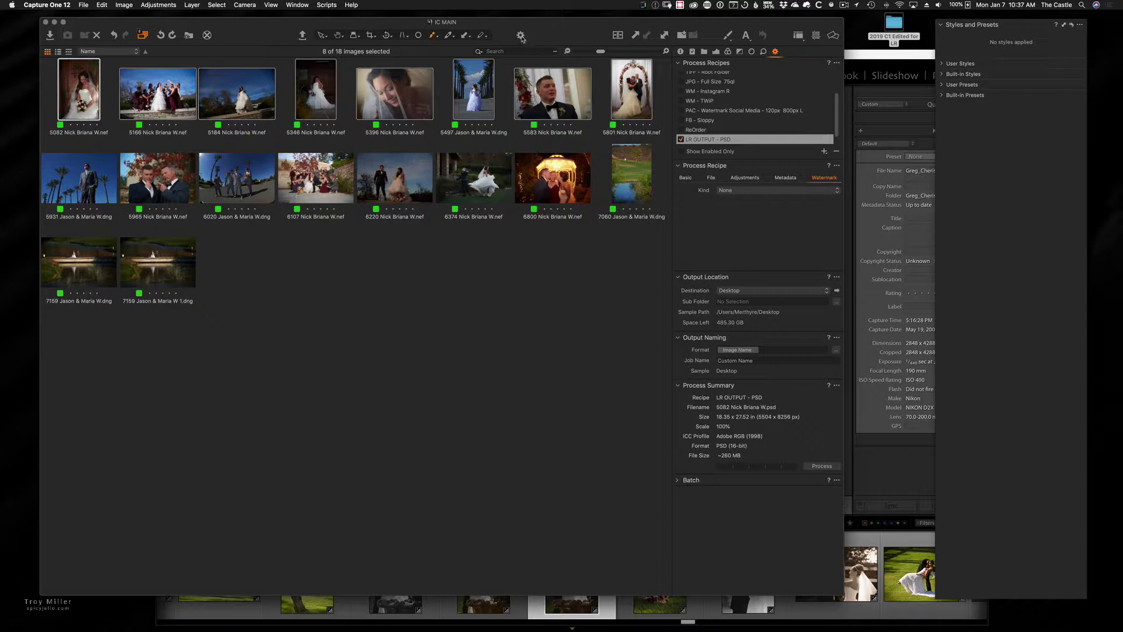
right_click(556, 31)
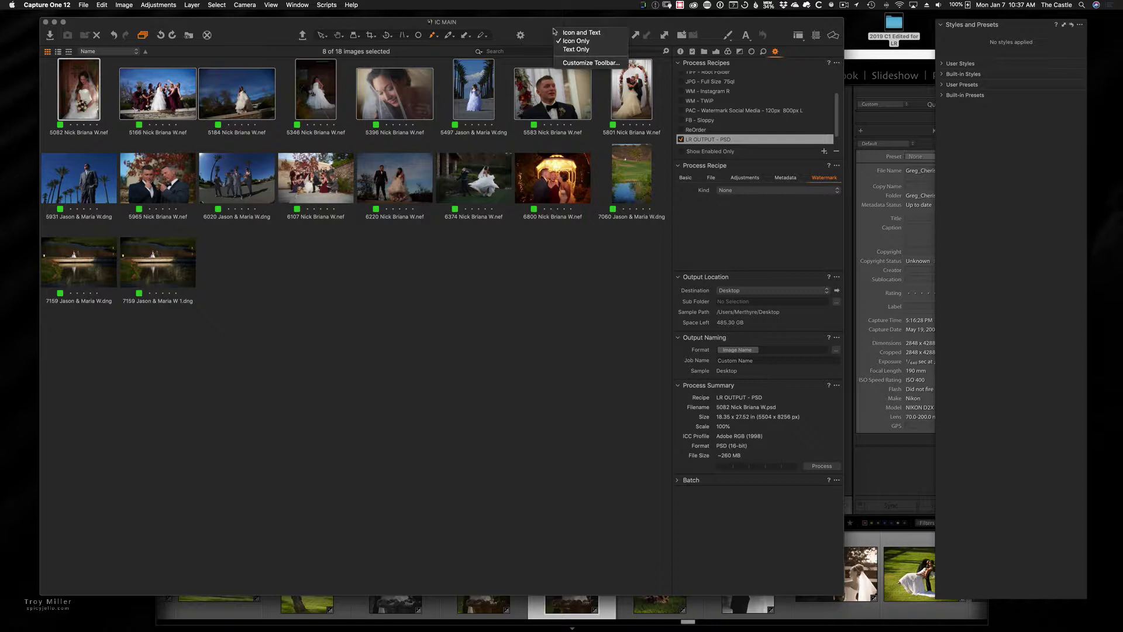
click(577, 62)
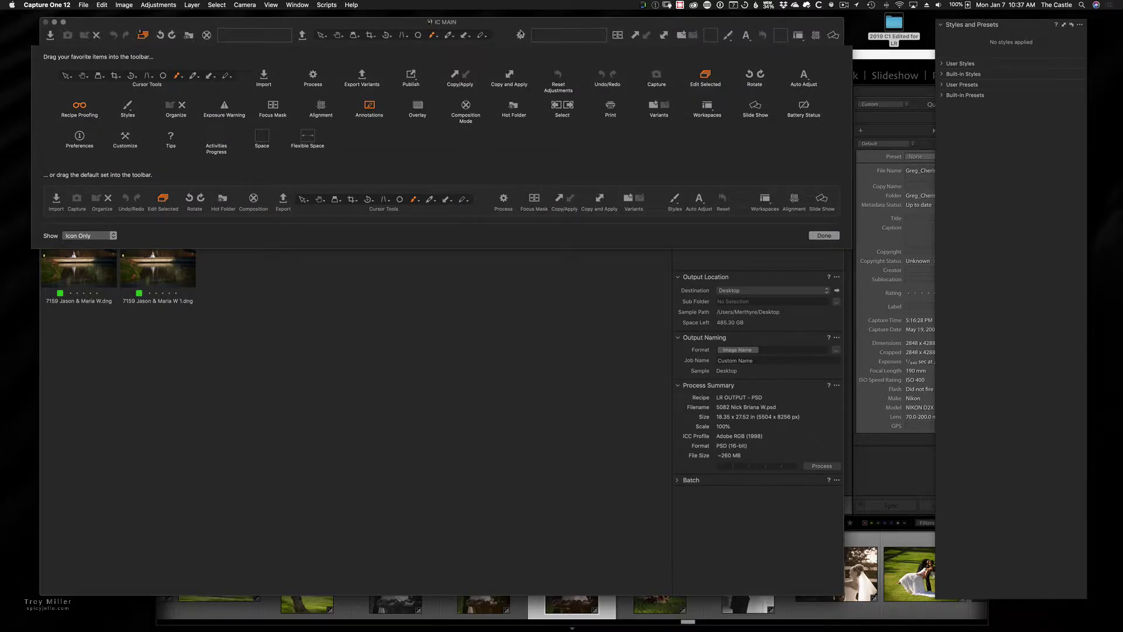
click(825, 235)
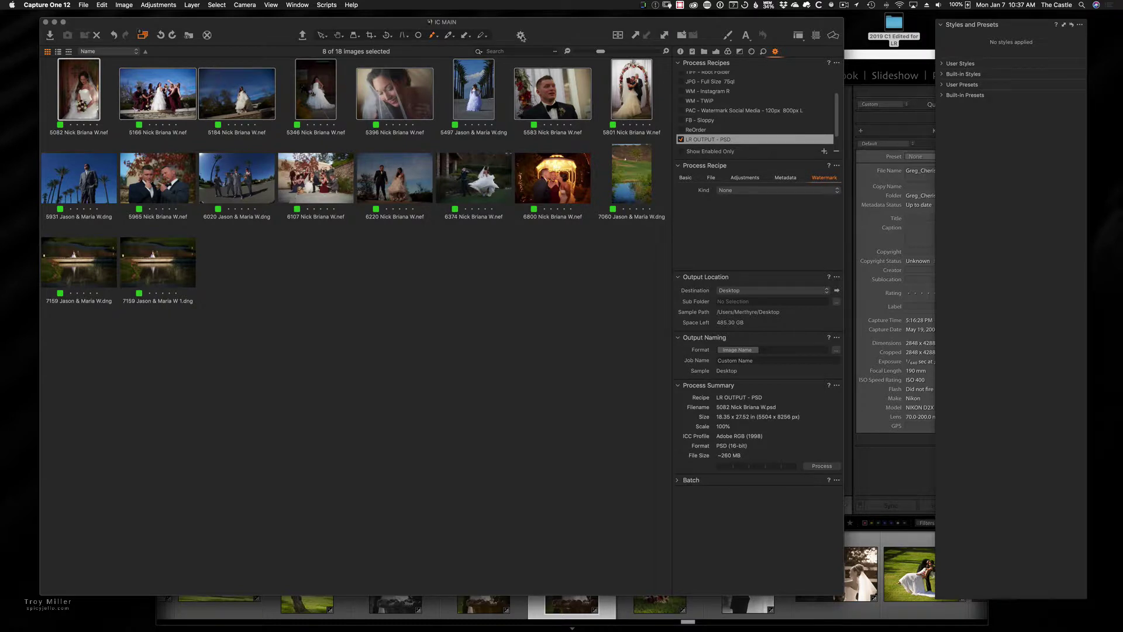
Step: Process the eight selected images with LR OUTPUT - PSD and view the Batch queue
click(521, 36)
click(677, 481)
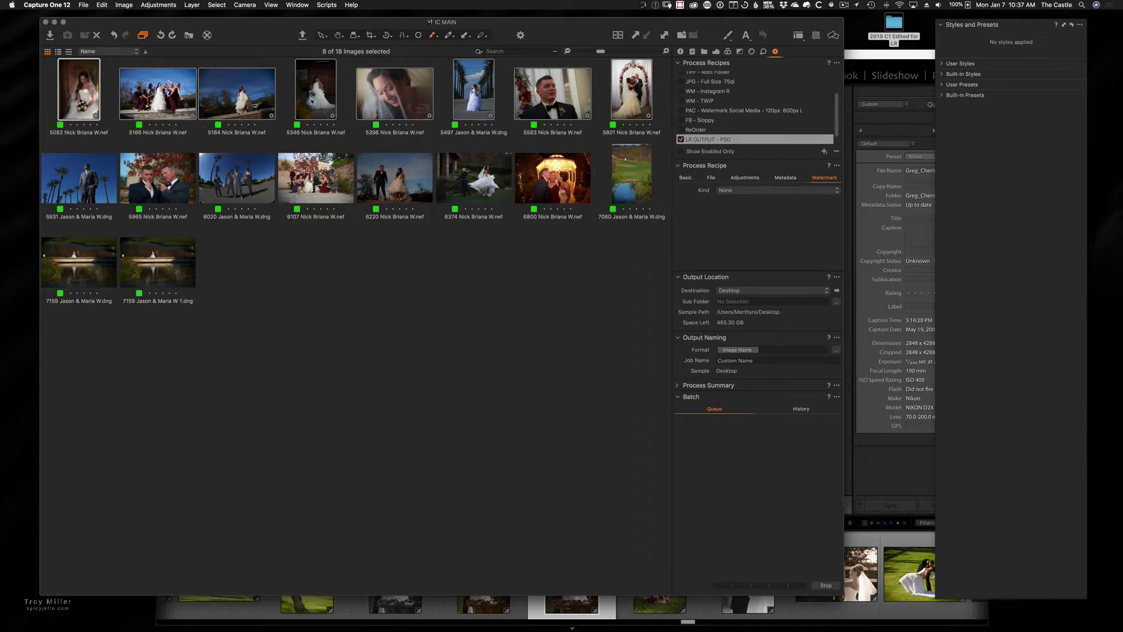
Step: In Finder, open 2019 C1 Edited for LR and show the eight exported PSDs in the client C1 folder
click(894, 24)
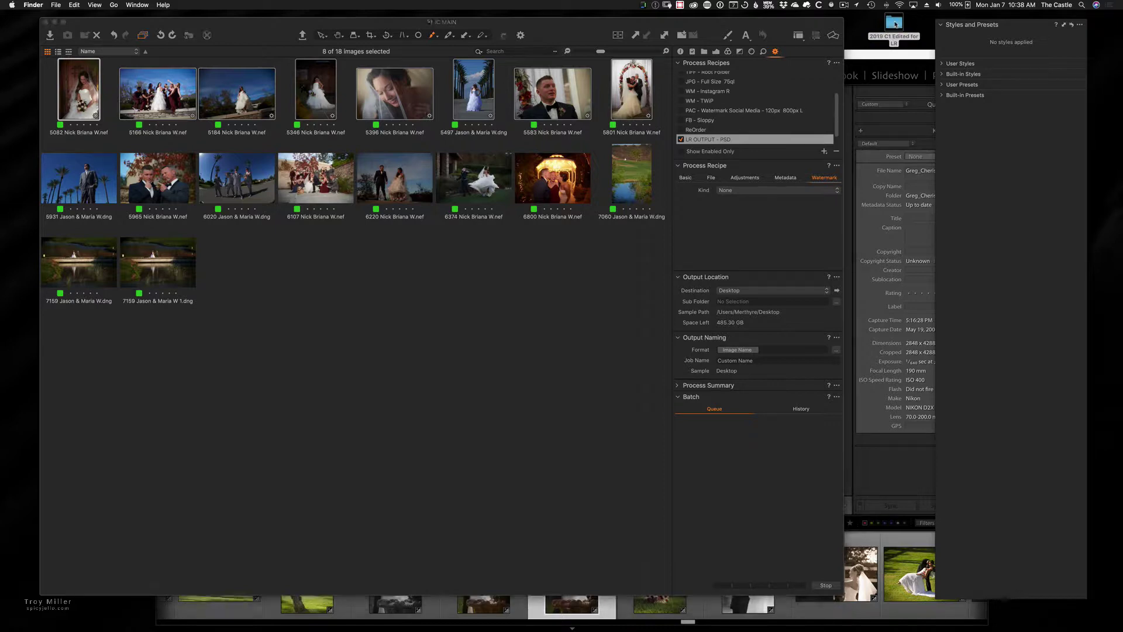
drag(896, 24, 890, 26)
right_click(1024, 63)
click(1047, 70)
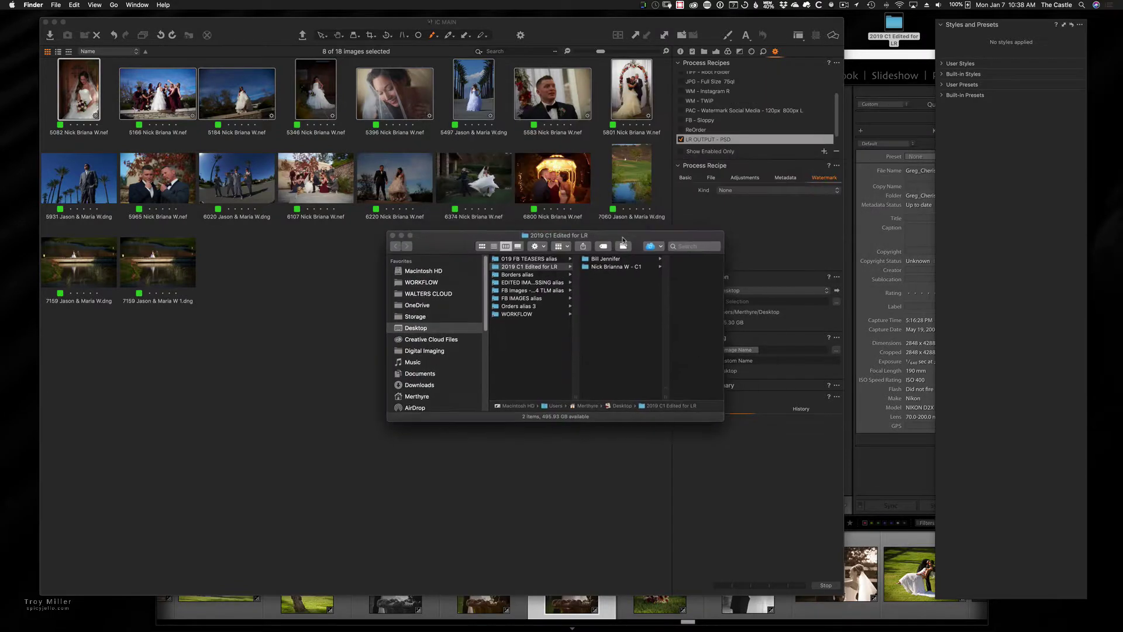
click(615, 274)
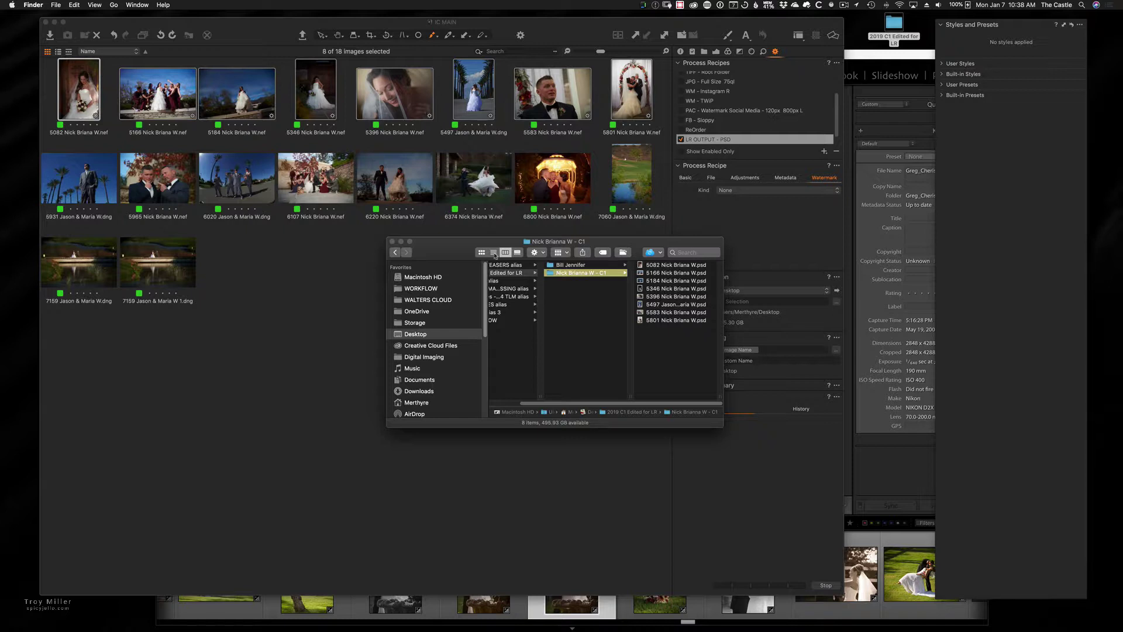
drag(448, 251, 593, 263)
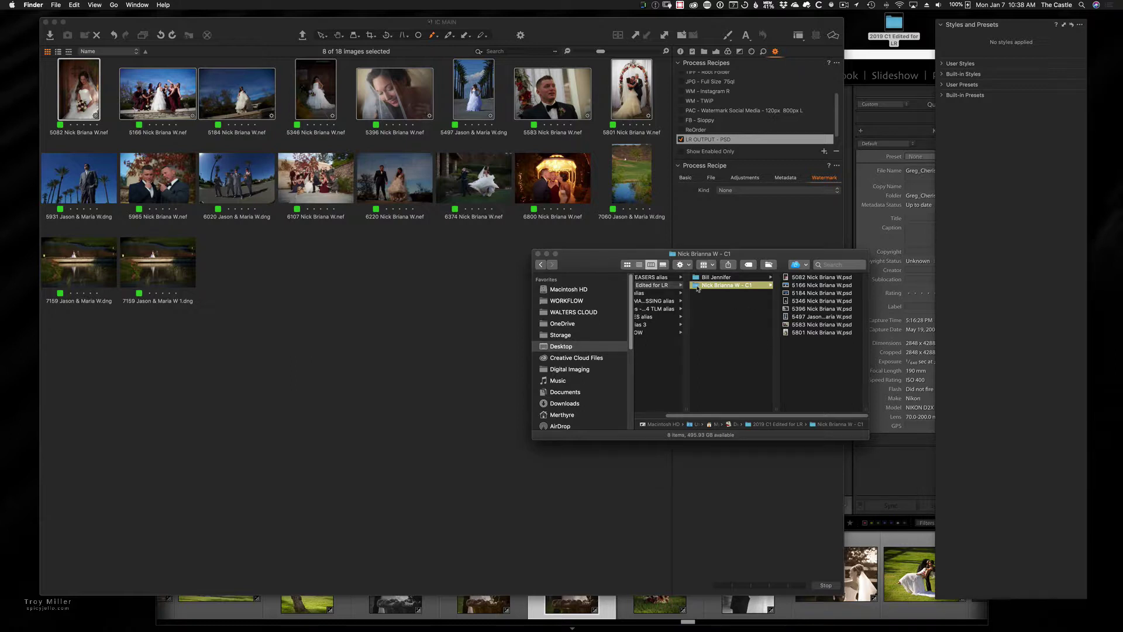
Step: Drop the client C1 folder onto Lightroom and import its eight PSDs at their current location
drag(697, 287, 391, 616)
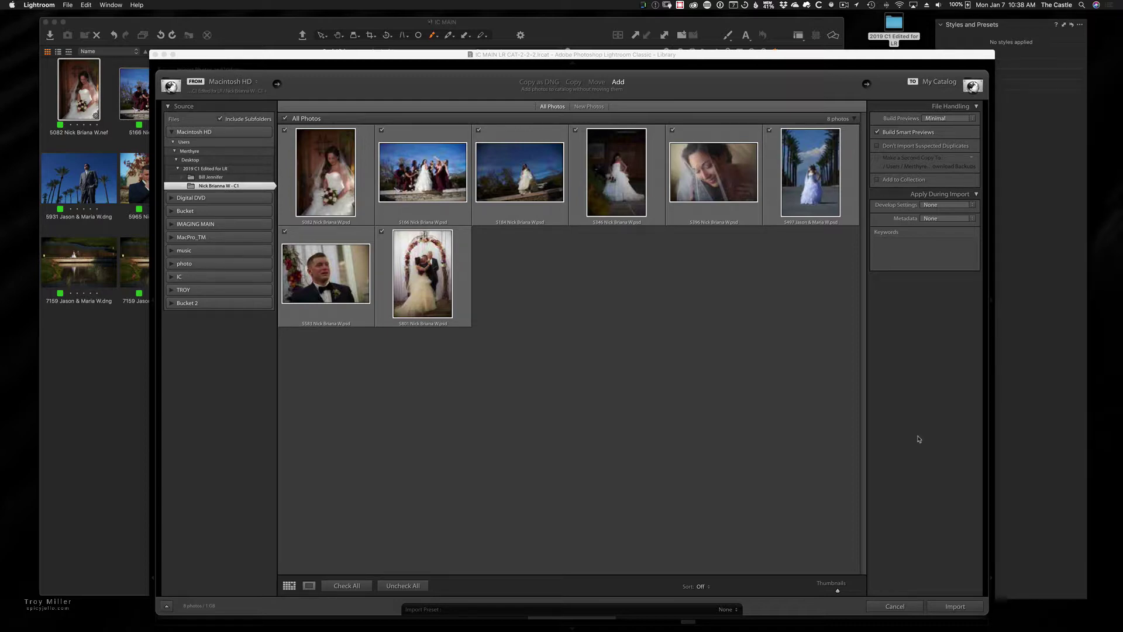
click(956, 607)
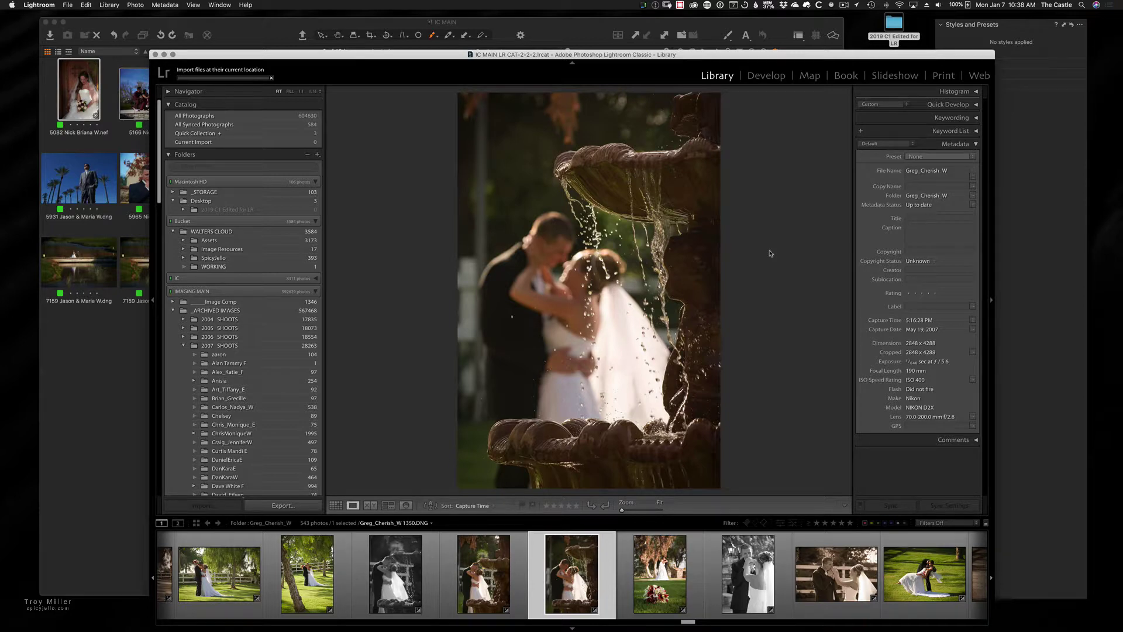
Step: Show the eight imported PSDs in Lightroom's client C1 folder, then return to Capture One
drag(242, 57, 220, 48)
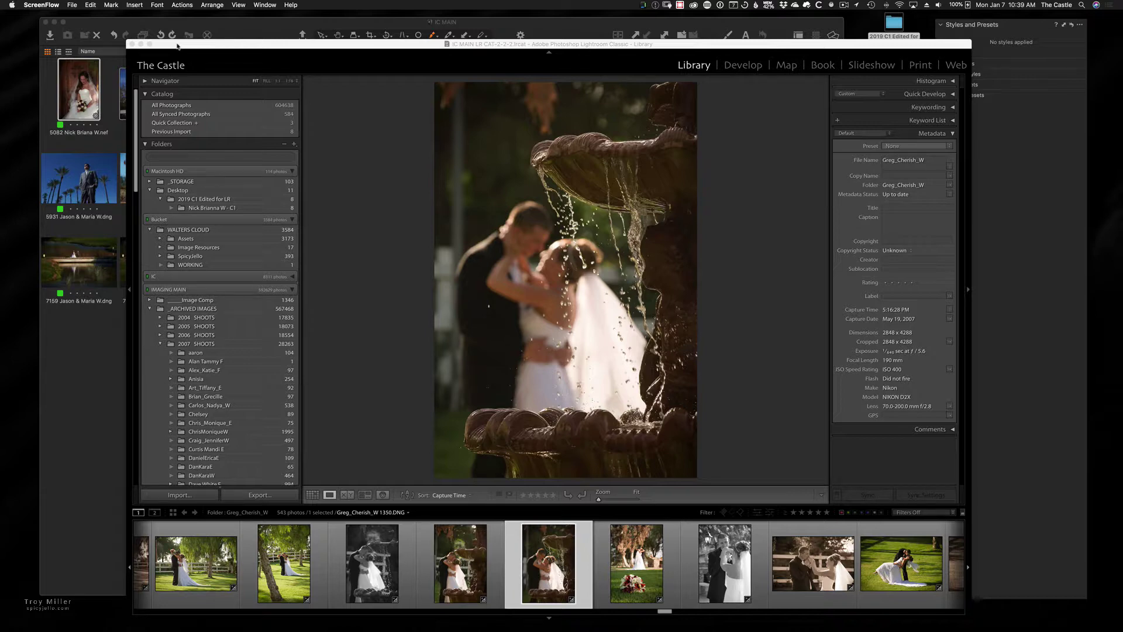
click(244, 209)
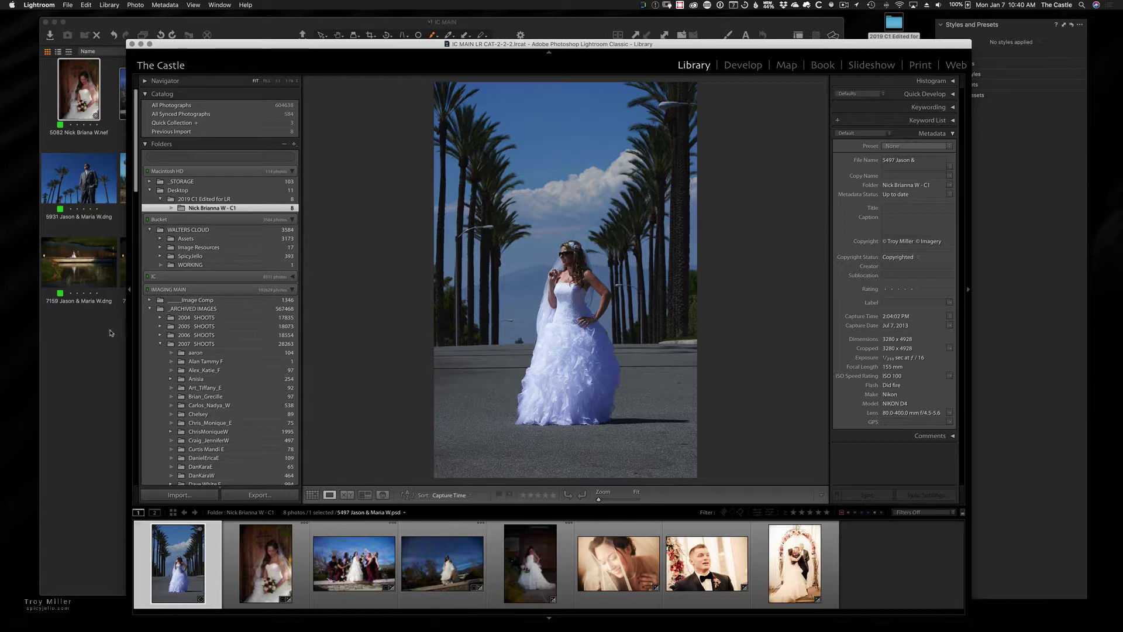
click(108, 359)
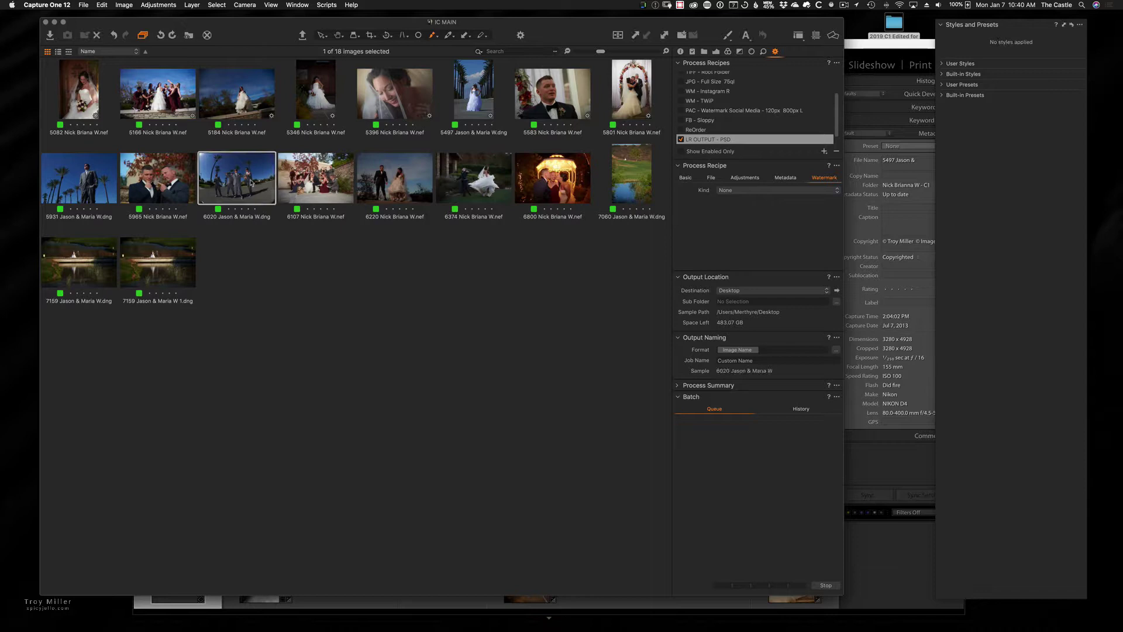
Step: Select both 7159 Jason & Maria images and choose Select Folder... as the LR OUTPUT - PSD recipe's root folder
click(155, 272)
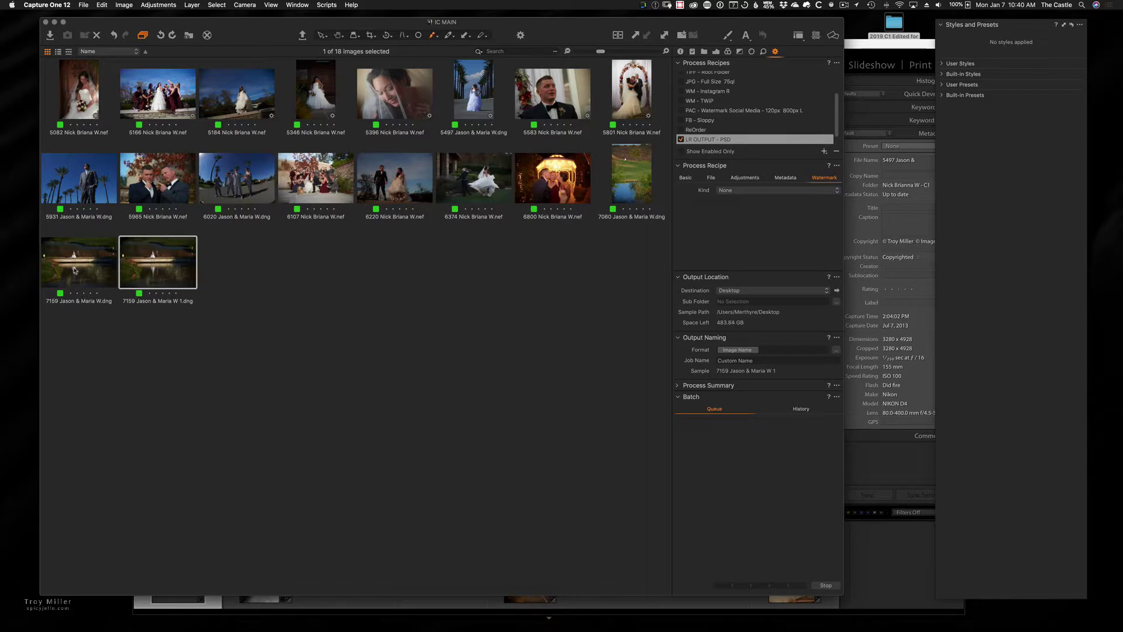
super+click(74, 270)
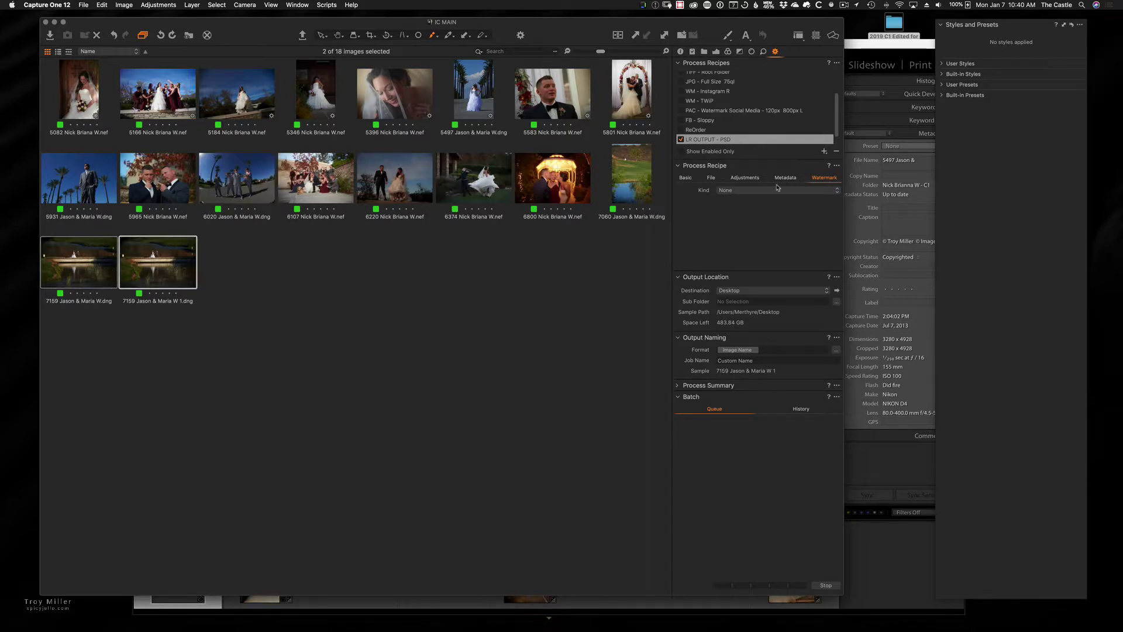
click(686, 178)
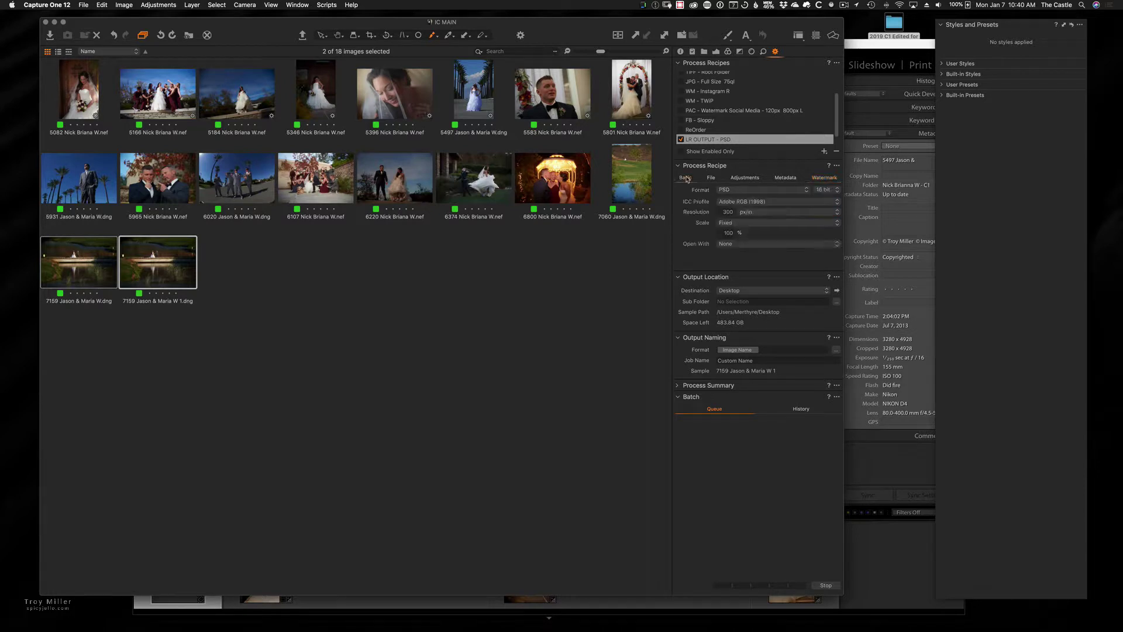
click(711, 178)
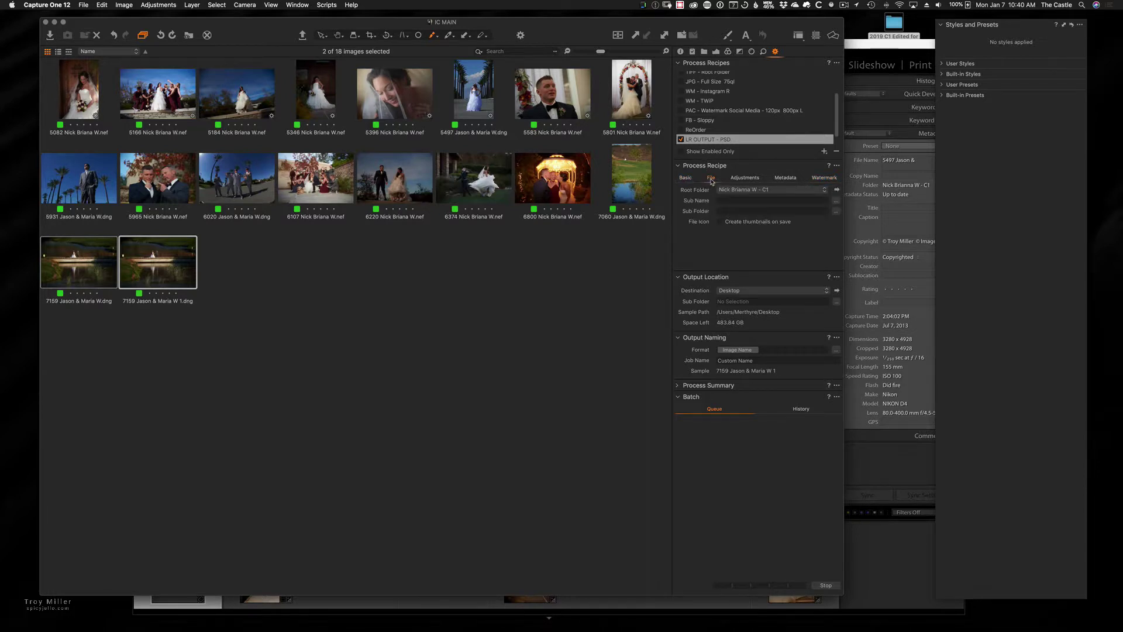
click(772, 192)
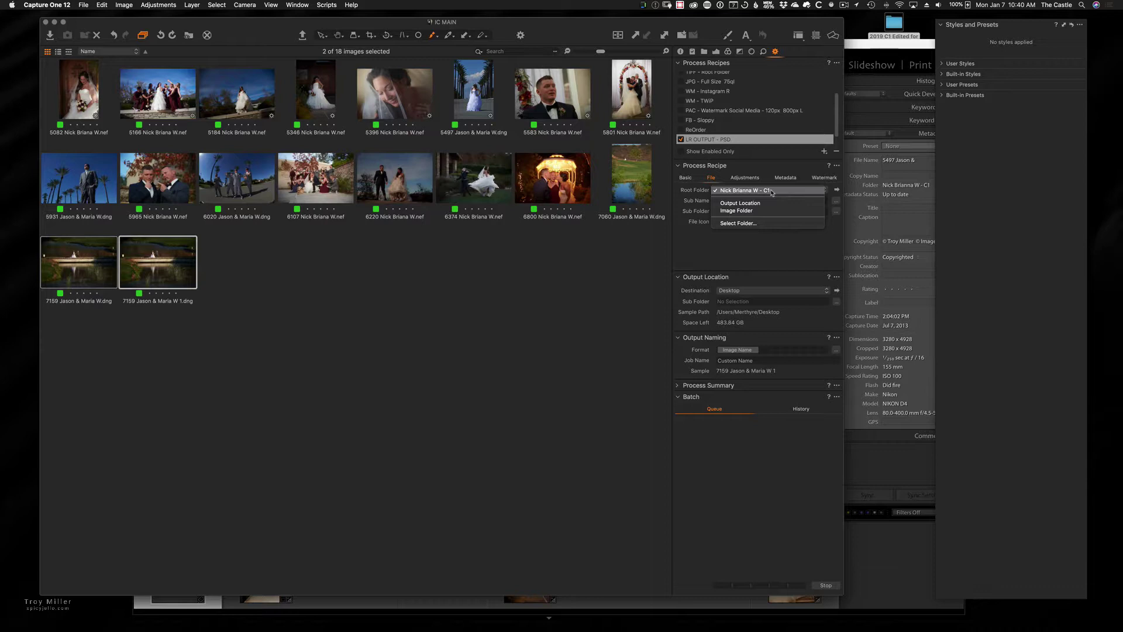
click(747, 246)
click(823, 191)
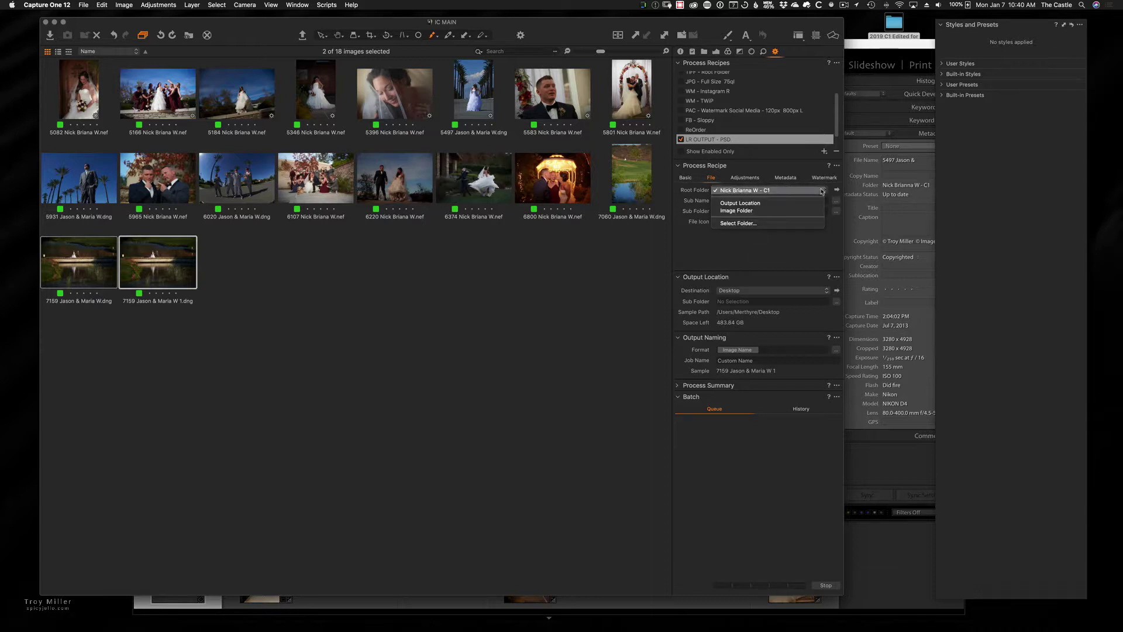
click(736, 225)
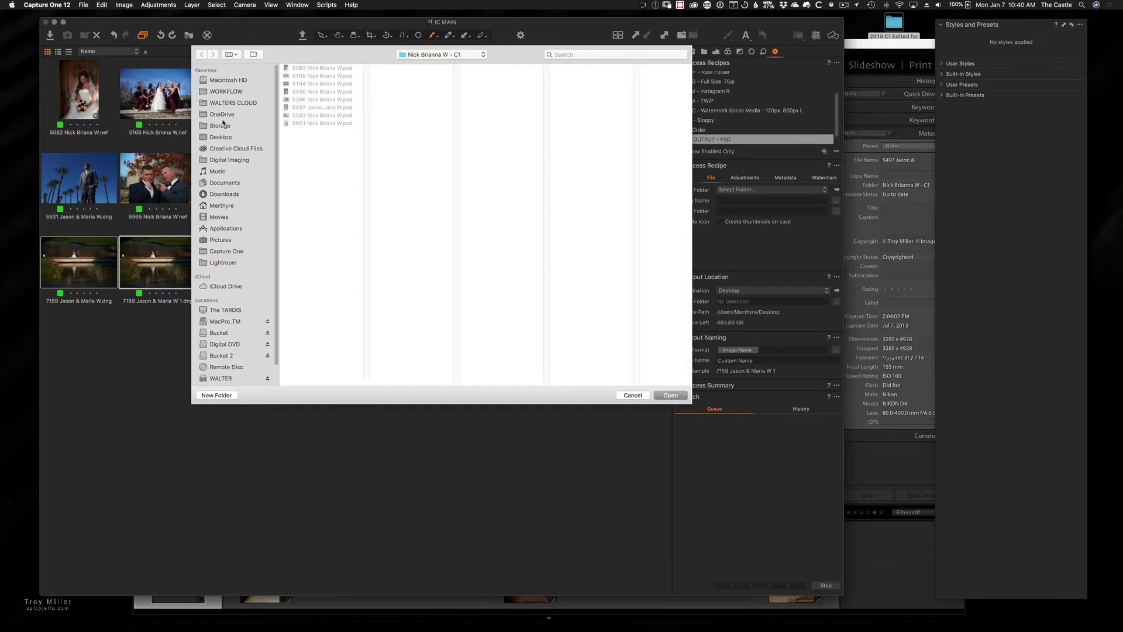
click(223, 138)
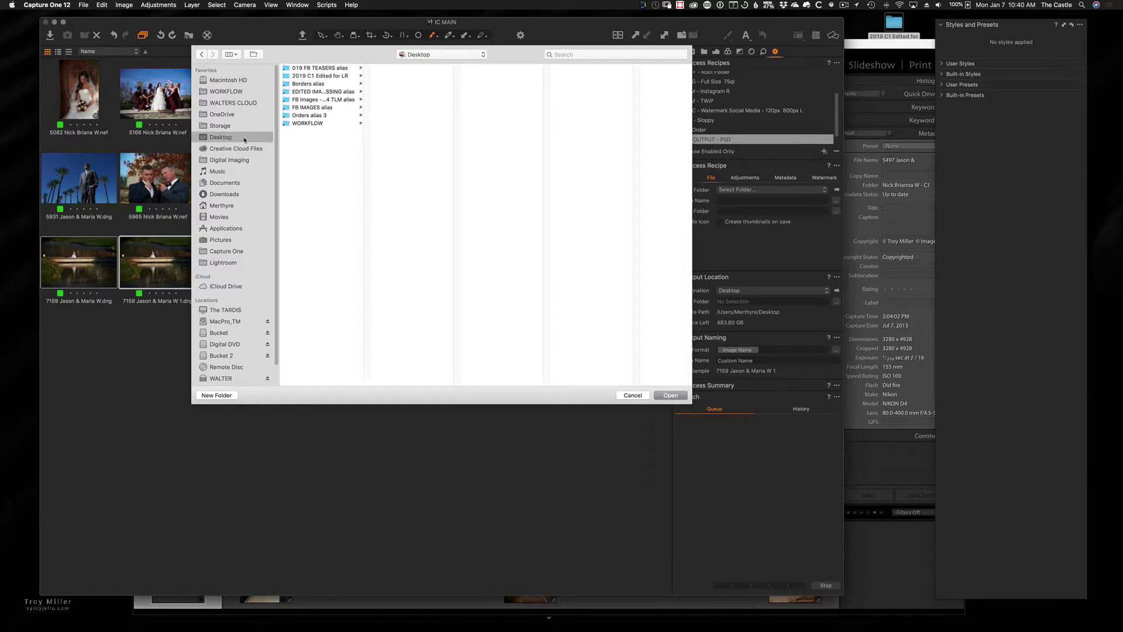
click(313, 76)
click(225, 396)
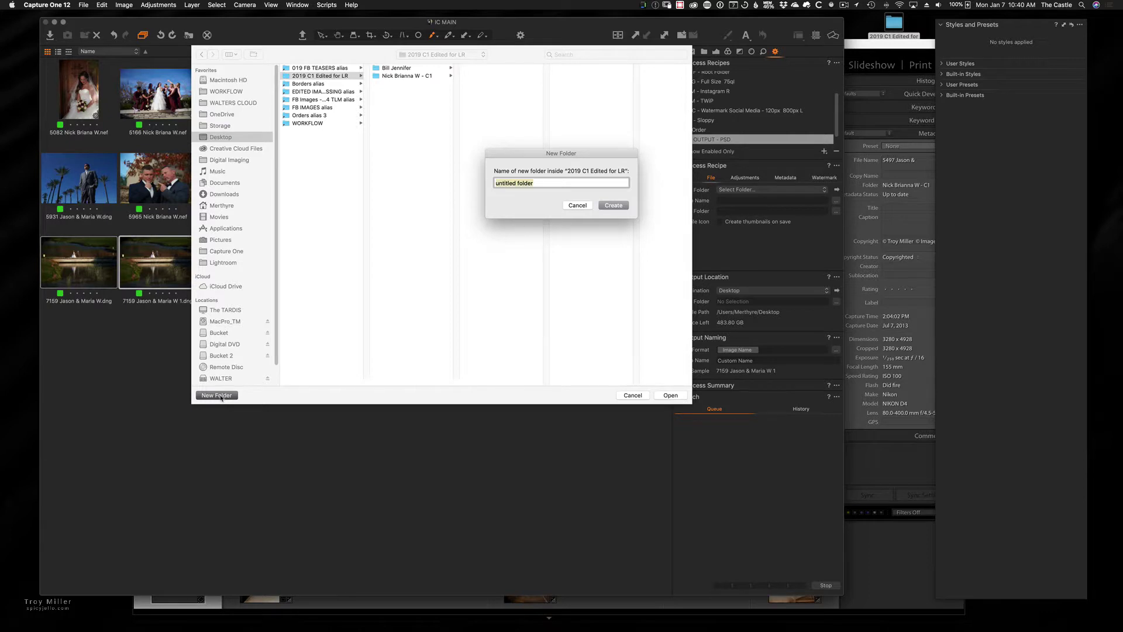
text(Jason Maria W - C1)
key(Return)
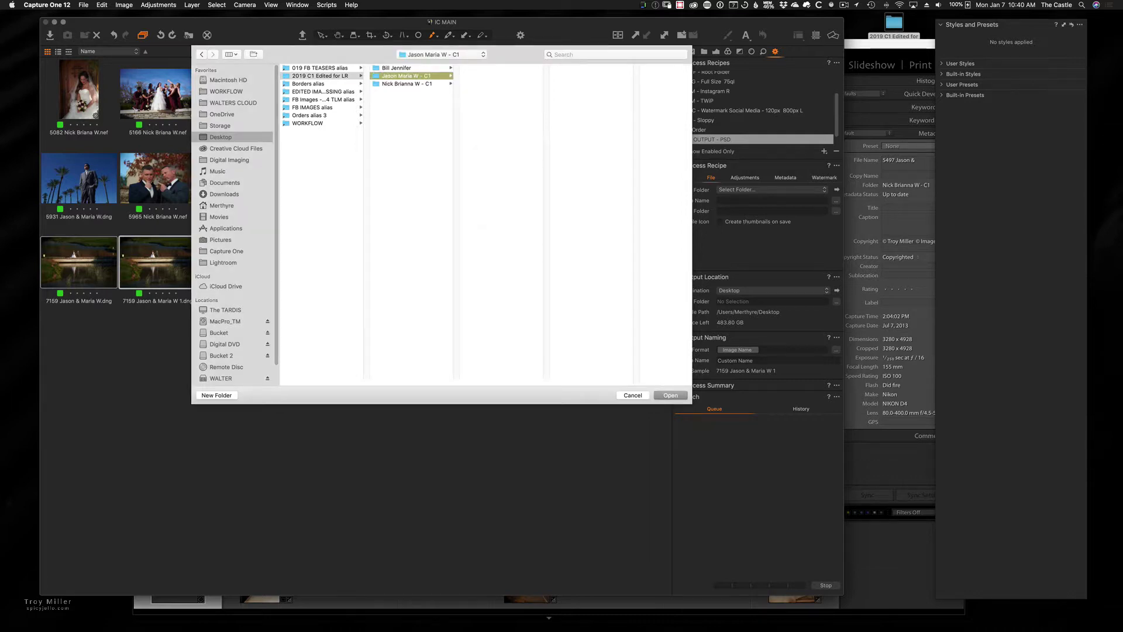
click(671, 396)
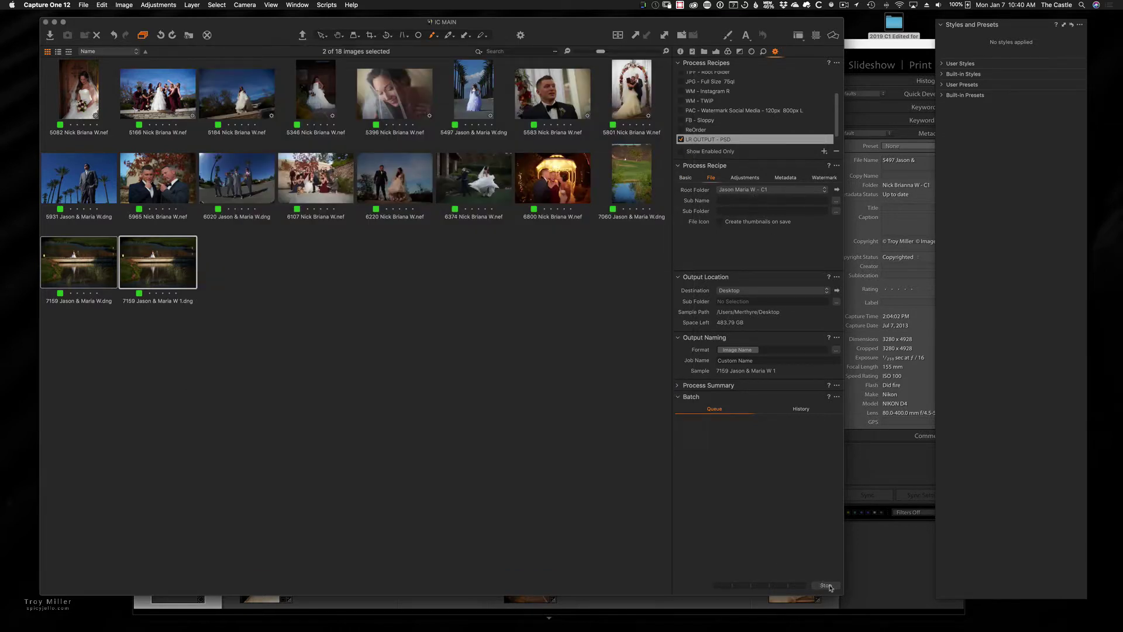
click(679, 385)
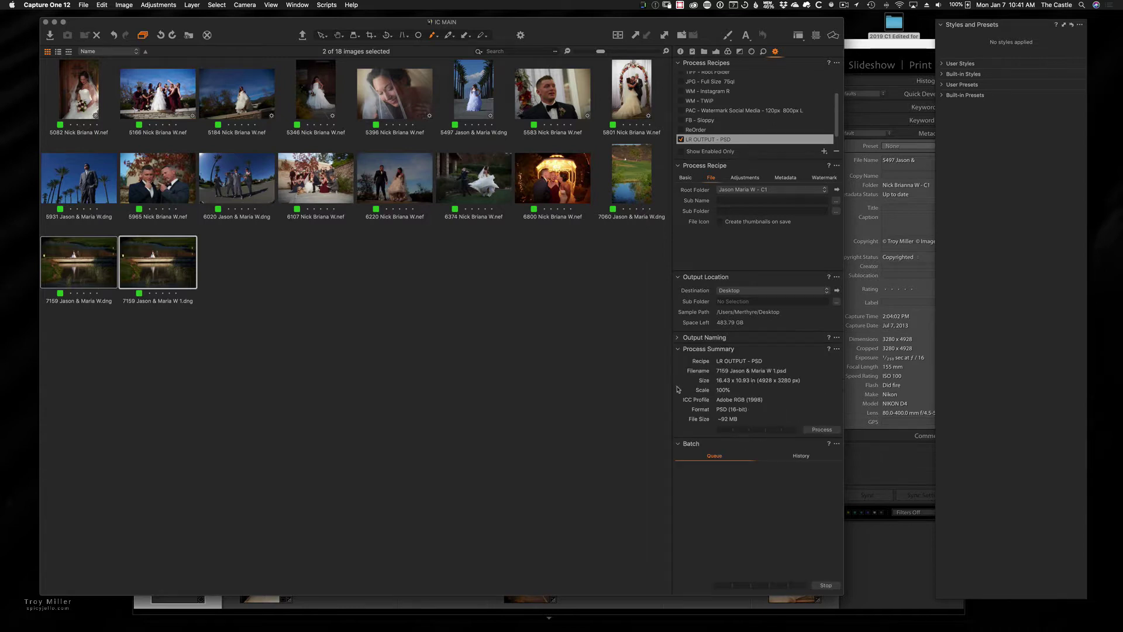
click(822, 430)
Step: Move the Bill Jennifer folder in 2019 C1 Edited for LR to the Trash, then return to Lightroom Classic
double_click(892, 23)
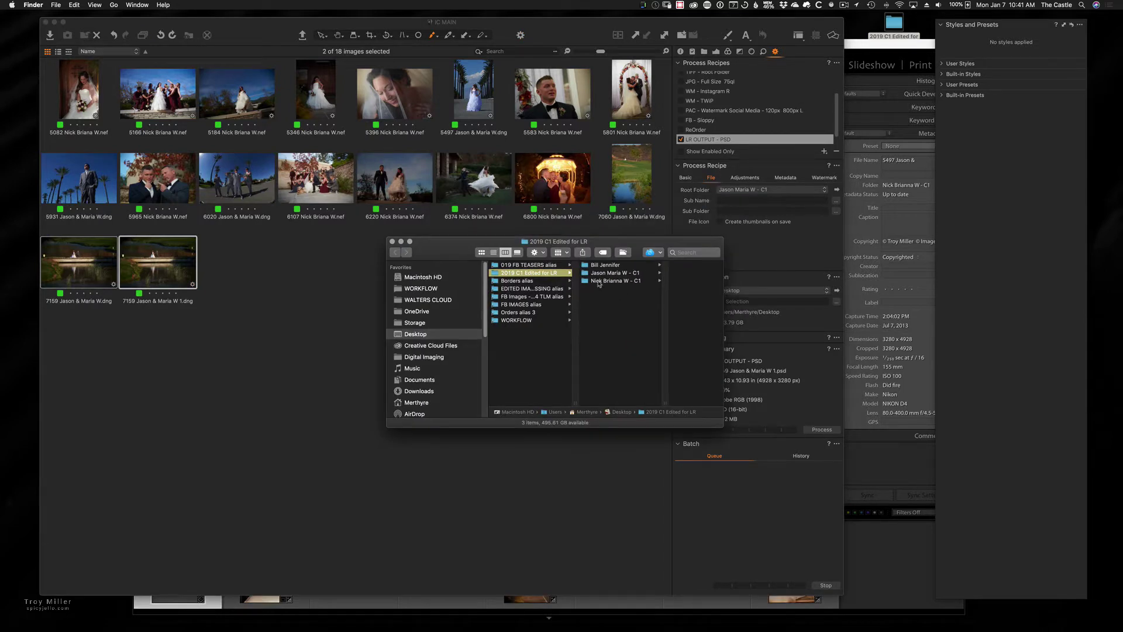
click(585, 268)
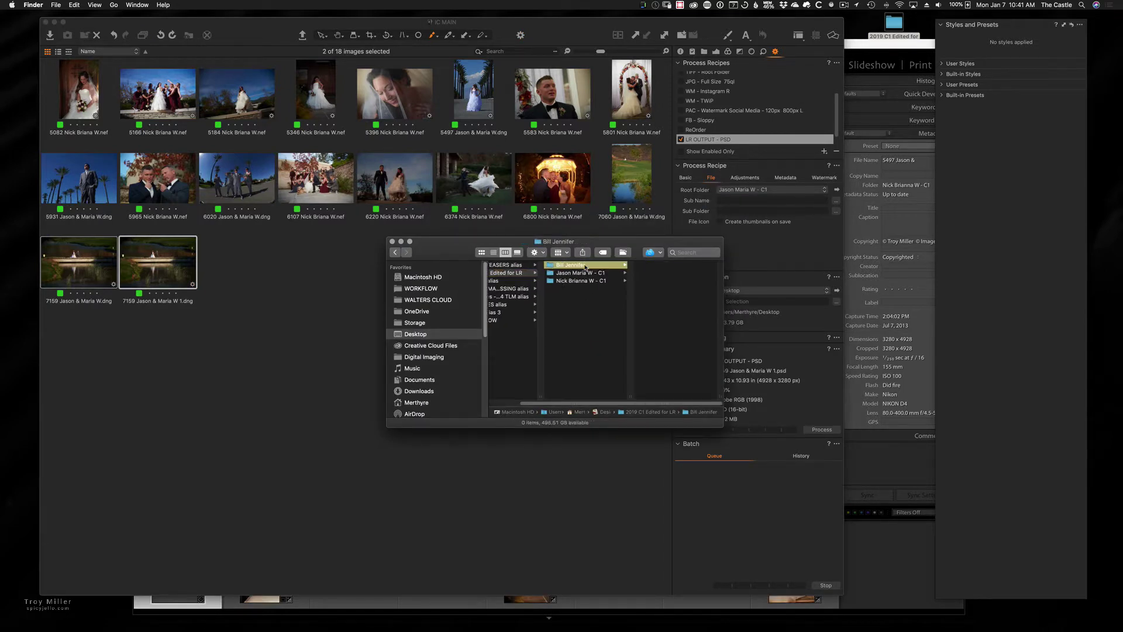
right_click(550, 267)
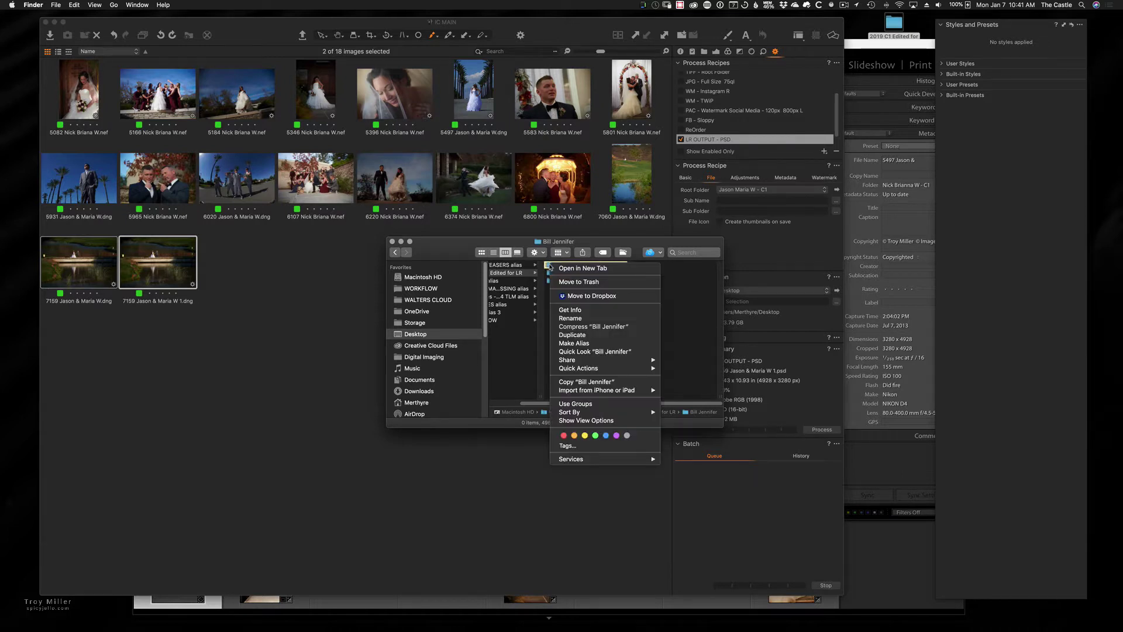
click(586, 281)
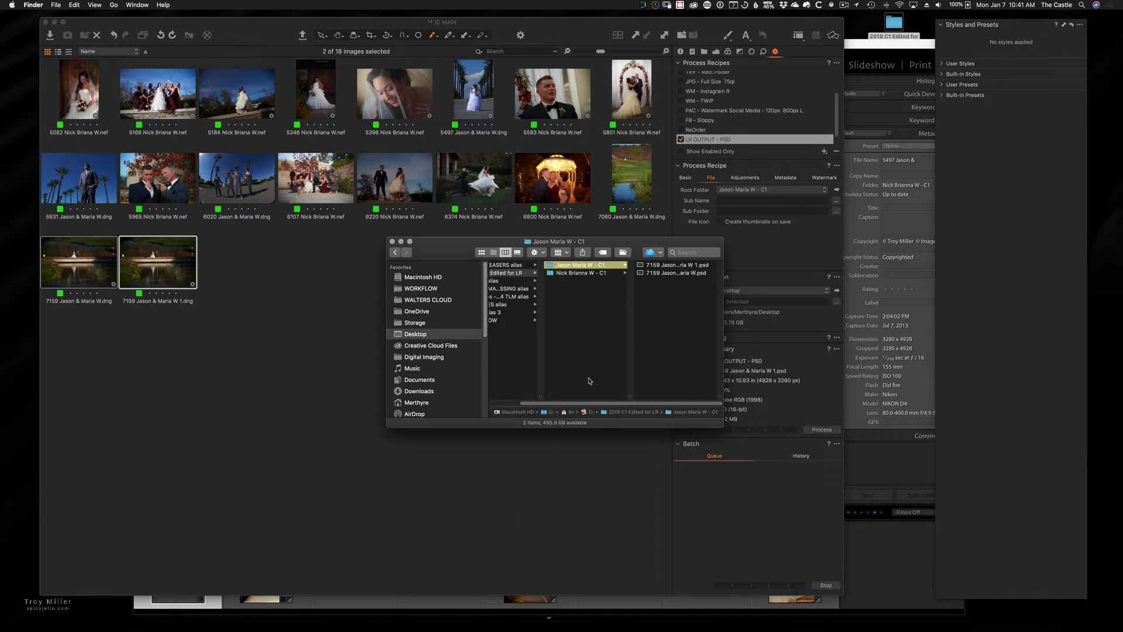
click(915, 484)
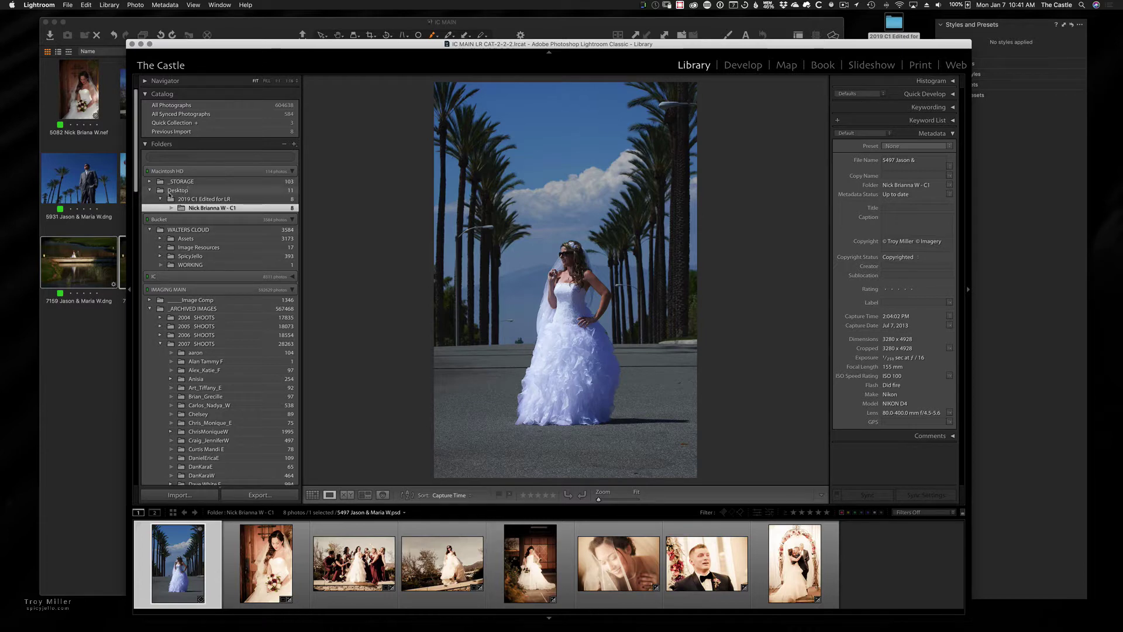
Step: Synchronize the 2019 C1 Edited for LR folder in Folders to find the two new 7159 PSDs
click(192, 200)
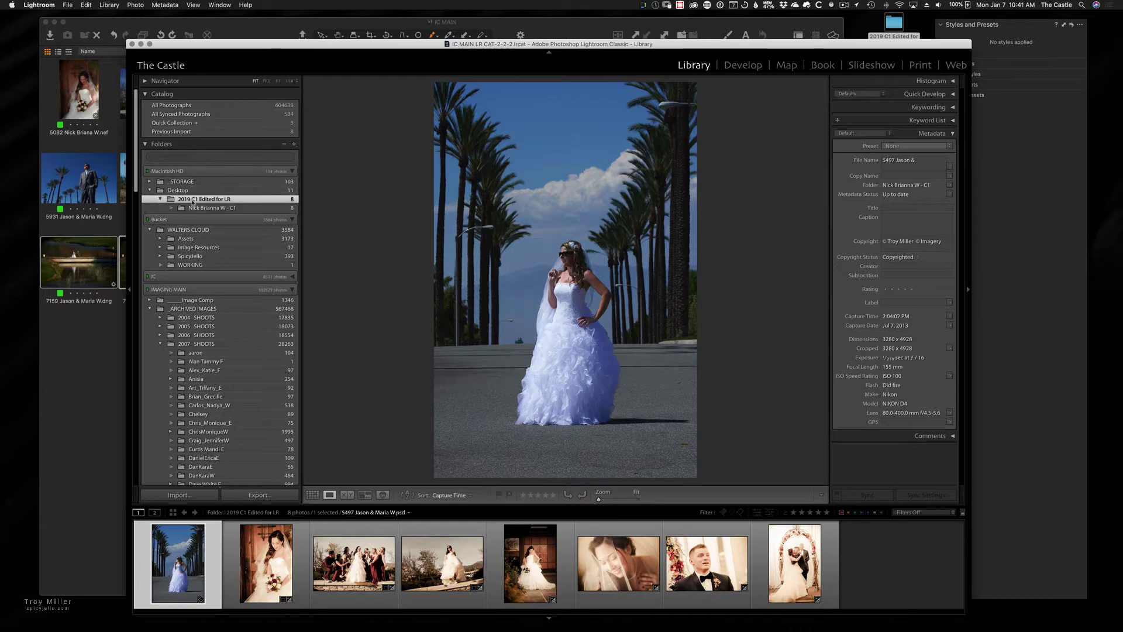
right_click(229, 200)
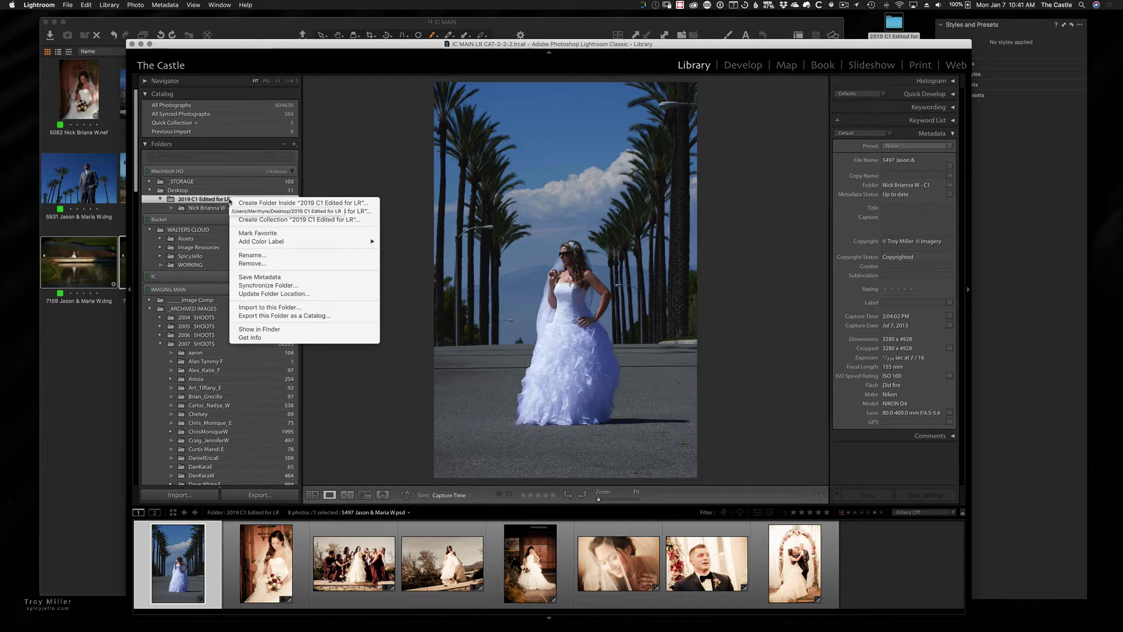
click(280, 285)
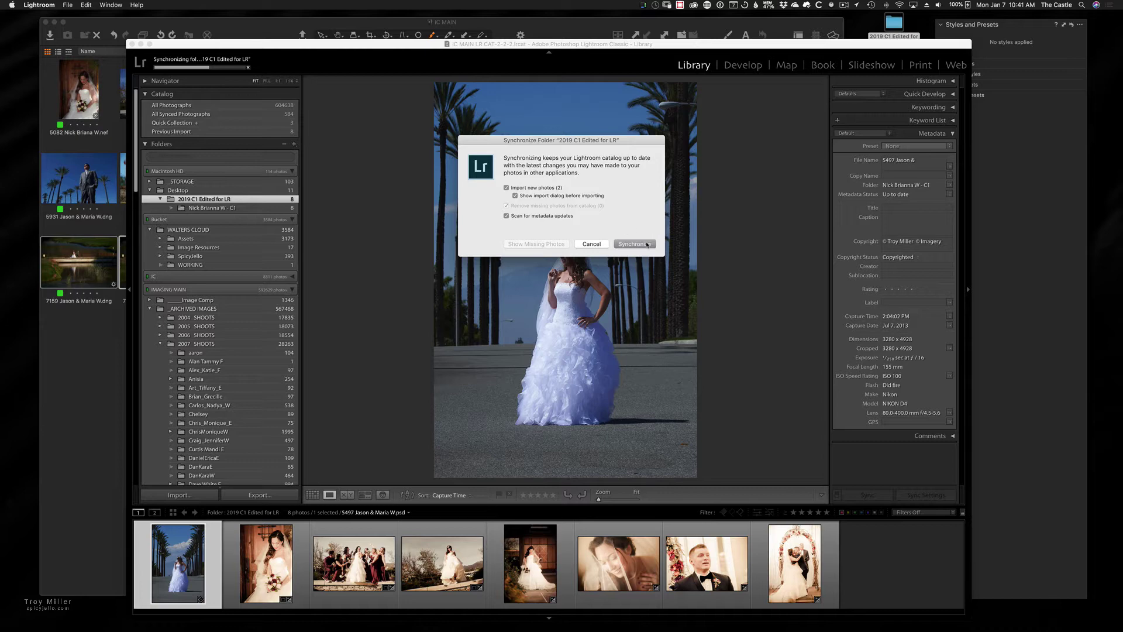
click(646, 244)
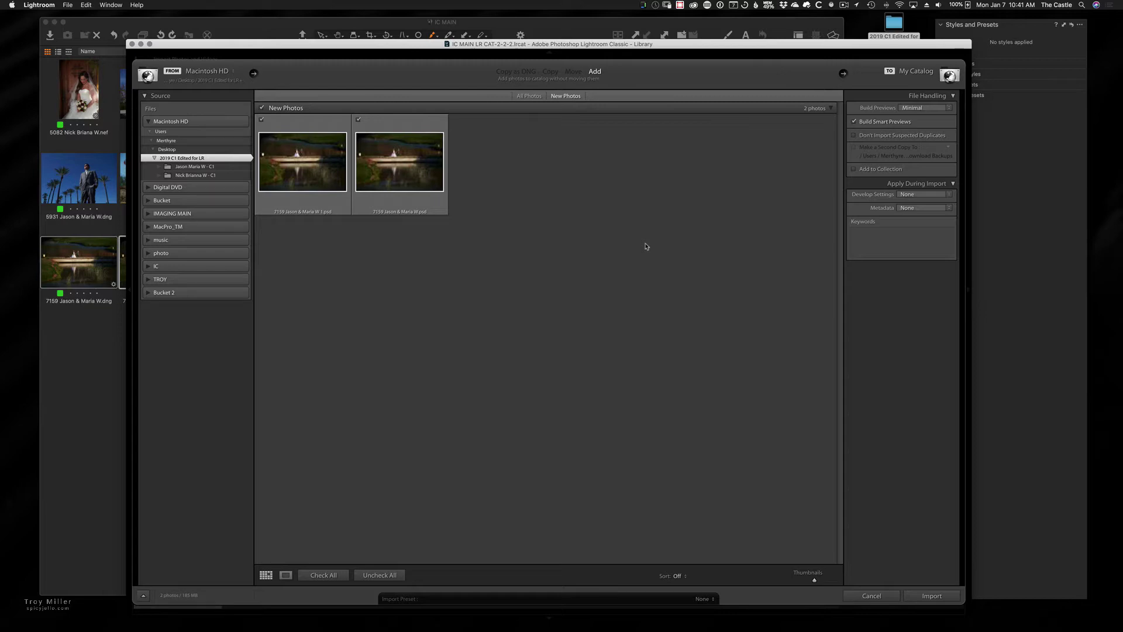
Step: Import the two checked 7159 Jason & Maria PSDs at their current location
click(933, 595)
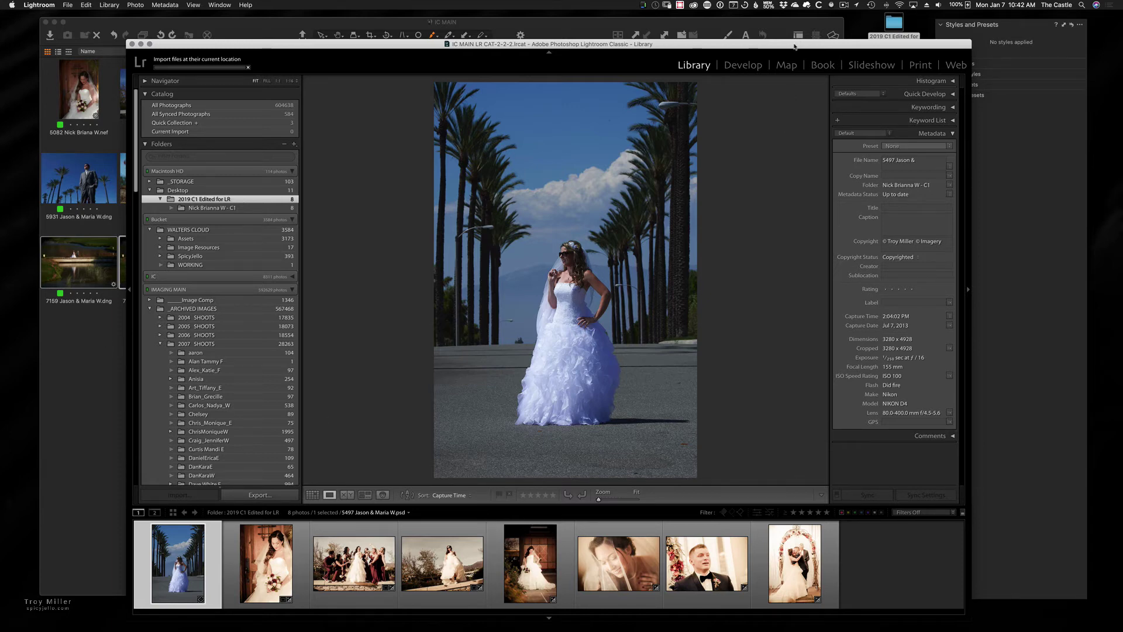
drag(792, 48, 739, 27)
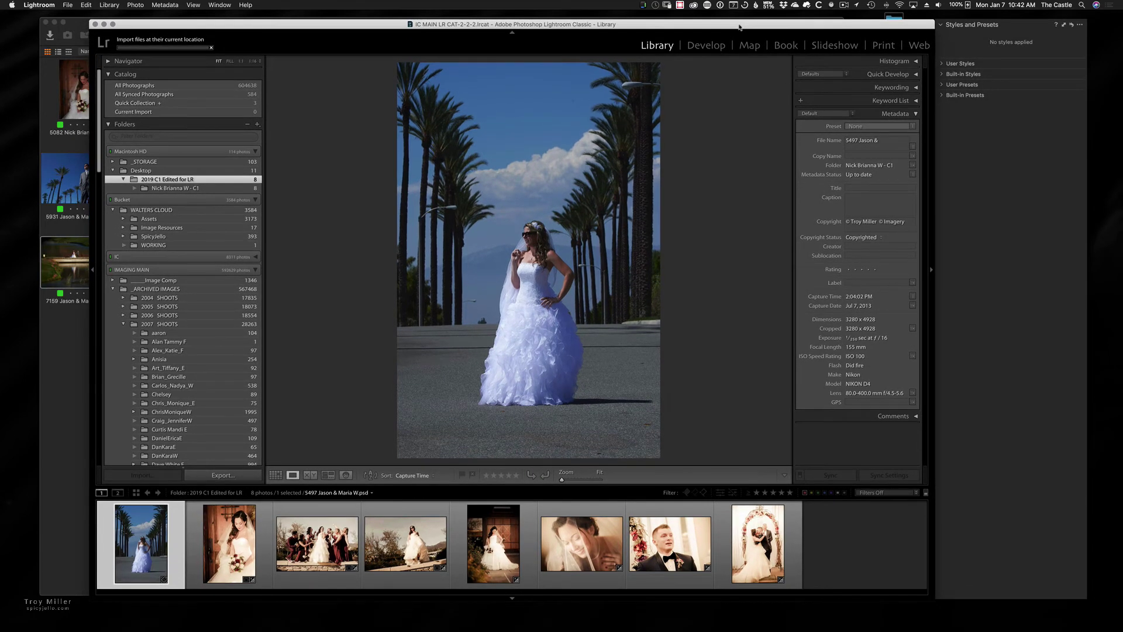